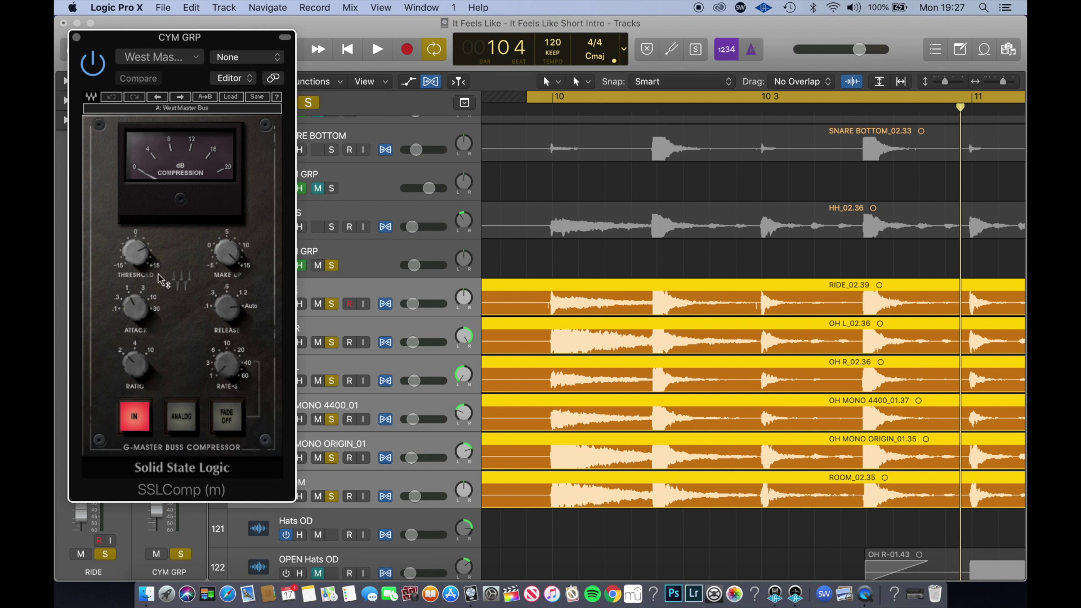
# - Close the CYM GRP compressor window and play back the whole drum mix with no tracks soloed
pyautogui.click(76, 38)
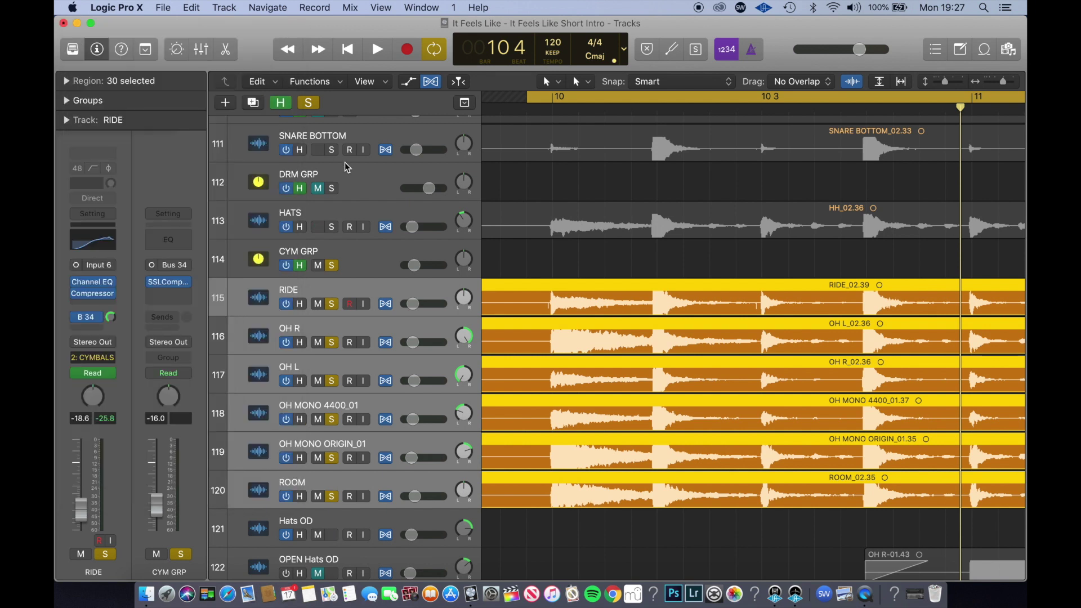
pyautogui.press('space')
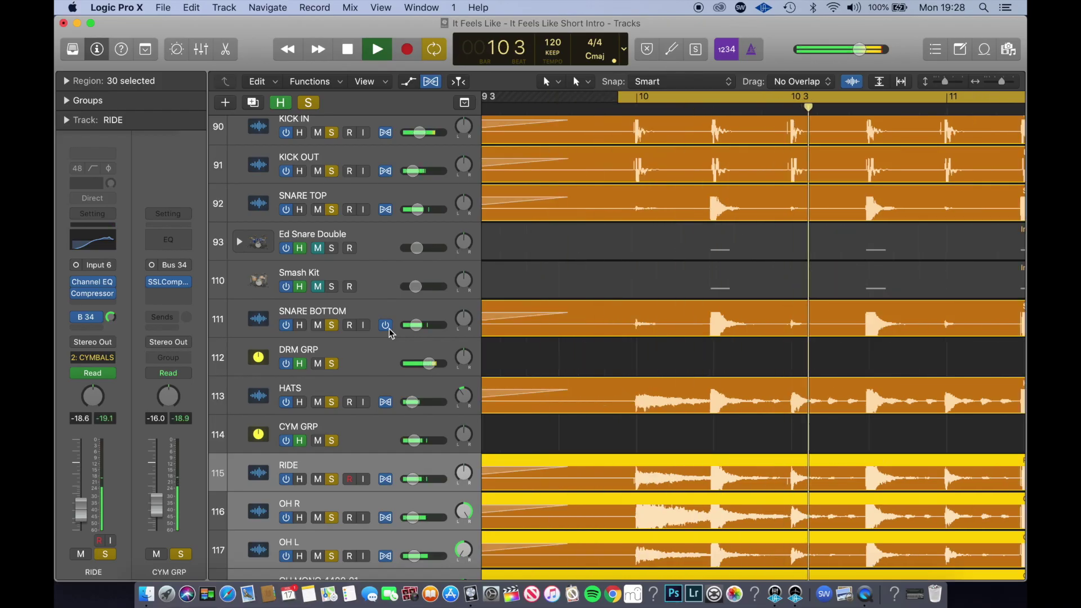
pyautogui.press('z')
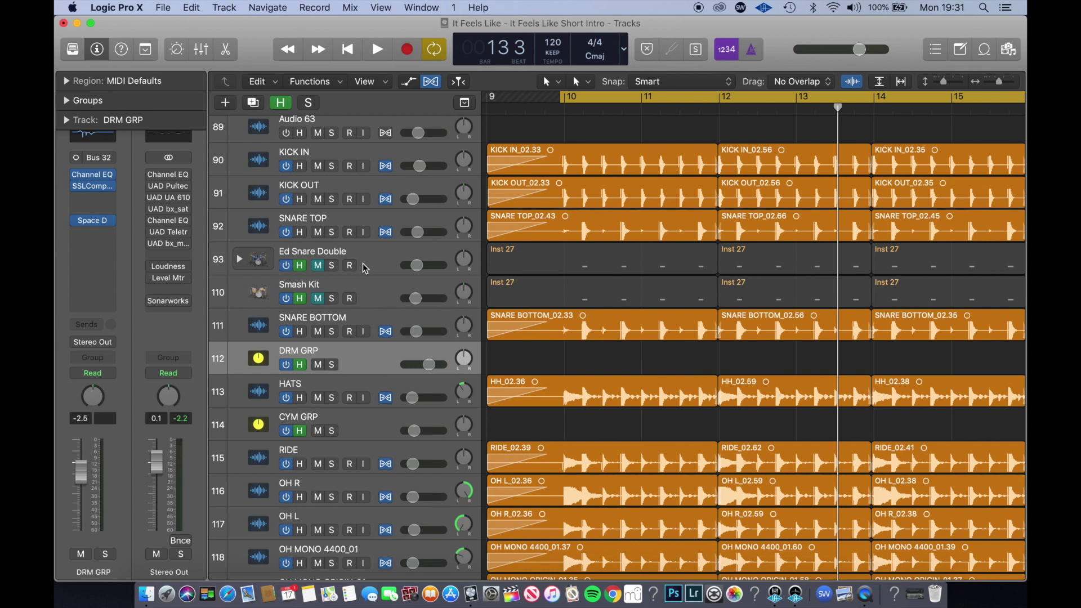
pyautogui.press('space')
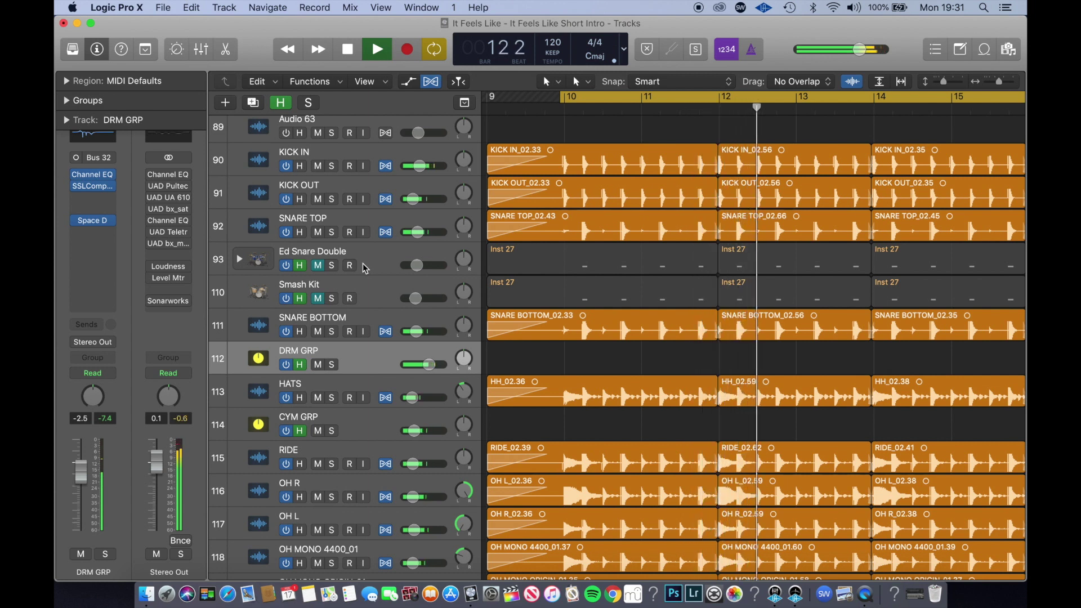
pyautogui.press('space')
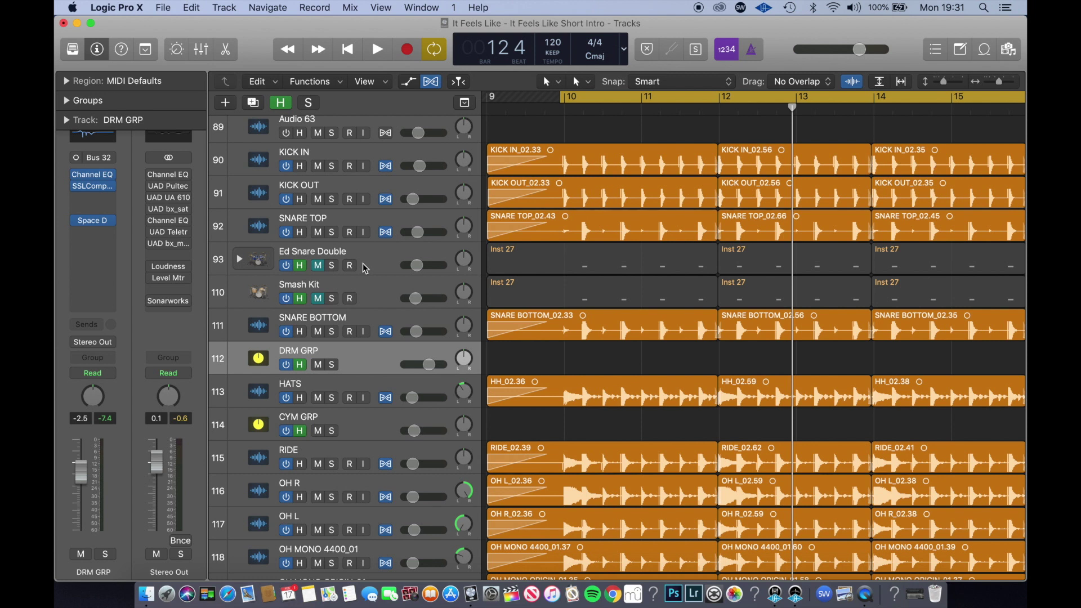
# - Unmute and solo the Ed Snare Double track, and play it with its Channel EQ and Space Designer bypassed
pyautogui.click(382, 263)
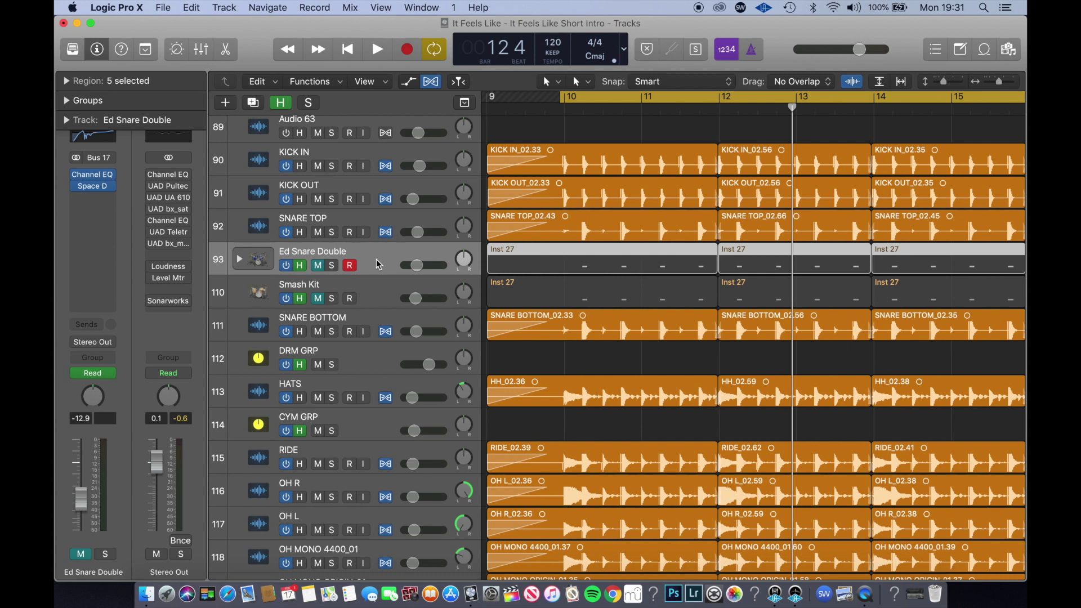
pyautogui.click(318, 265)
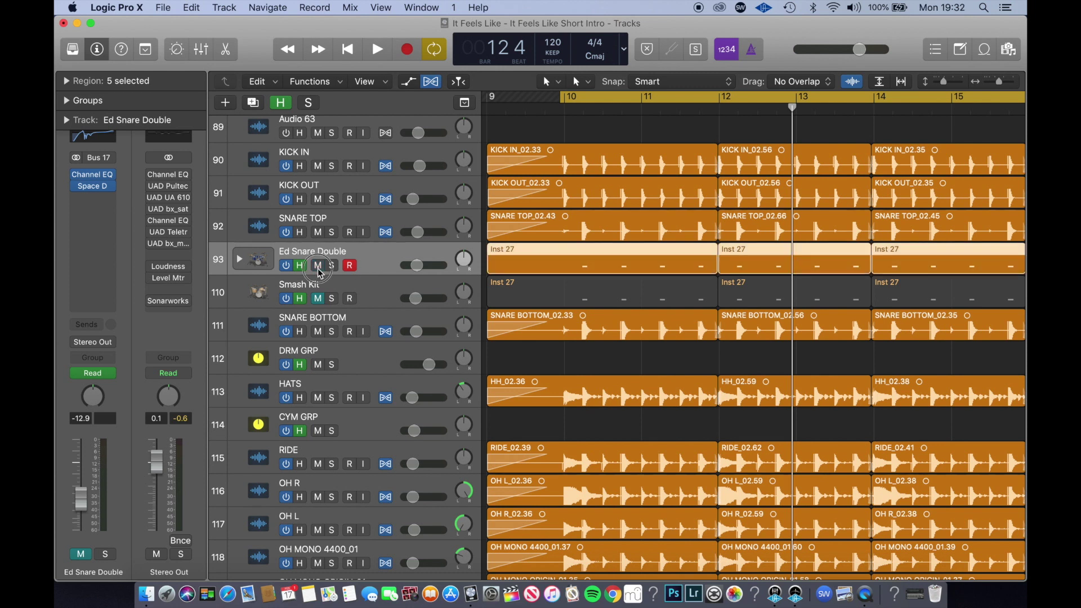
pyautogui.click(331, 265)
pyautogui.moveTo(79, 181)
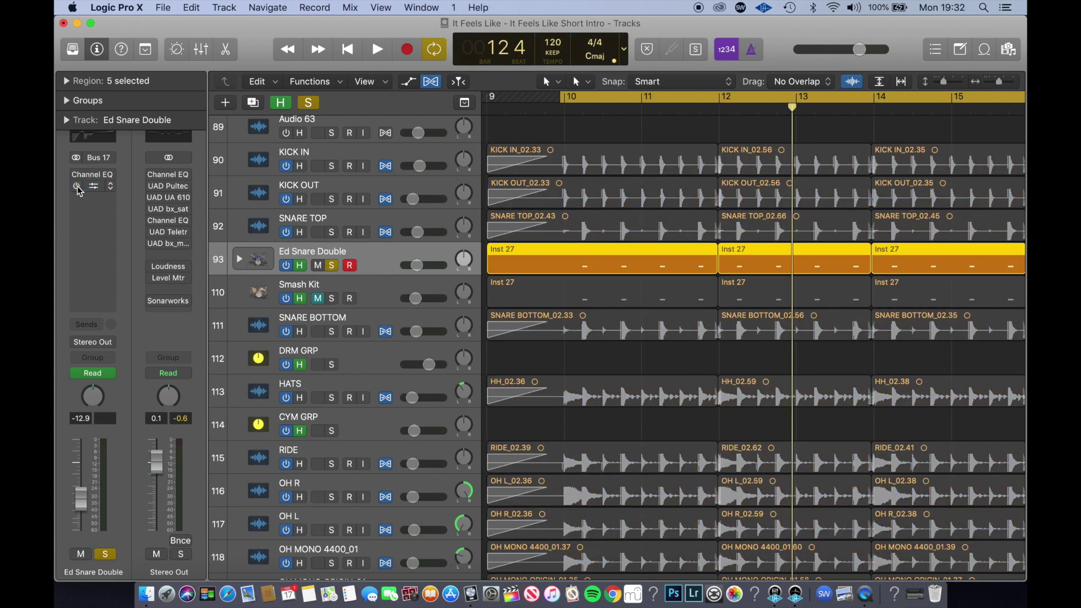
pyautogui.press('space')
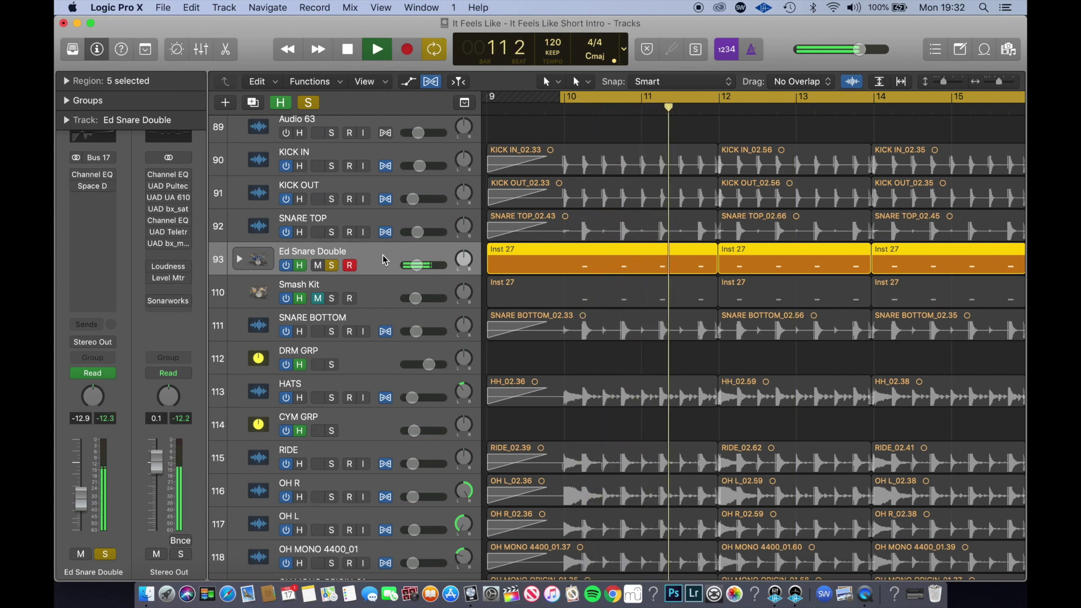
pyautogui.press('space')
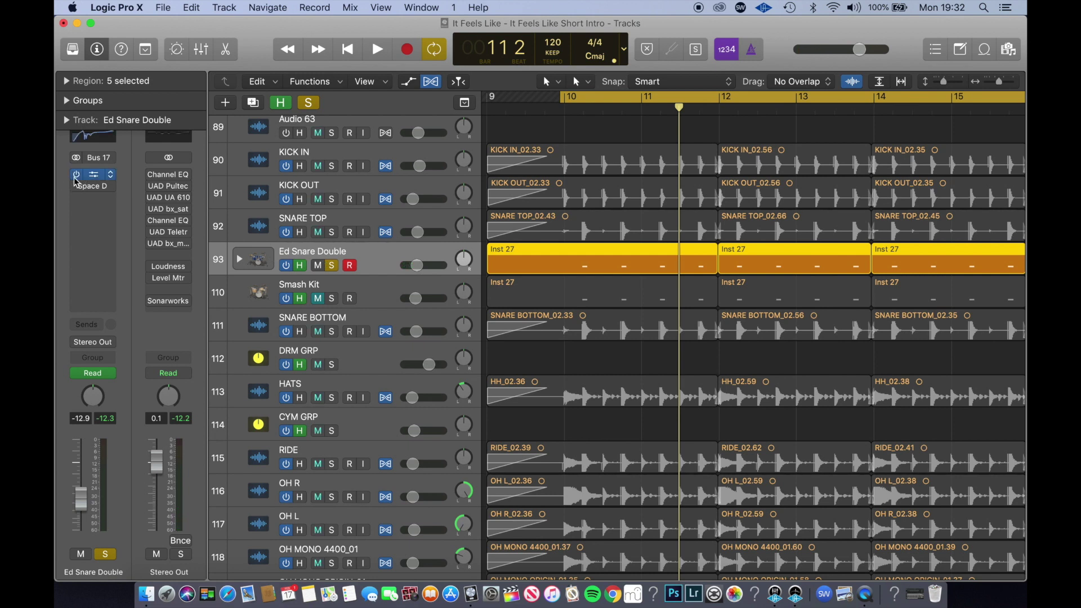
# - Play Ed Snare Double with only its Channel EQ enabled, and switch its Space Designer reverb back on
pyautogui.press('space')
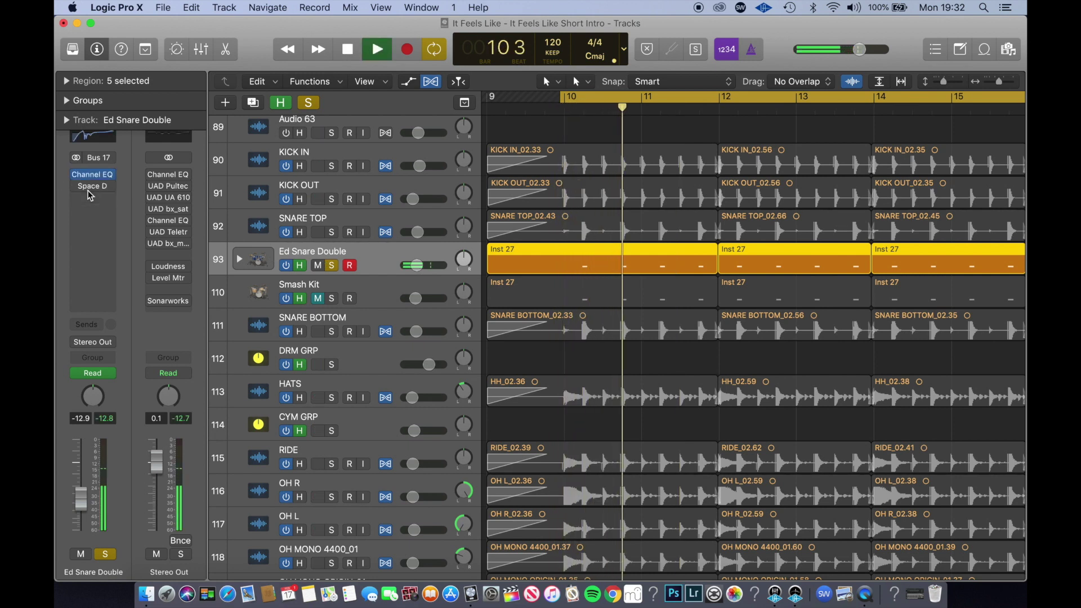
pyautogui.press('space')
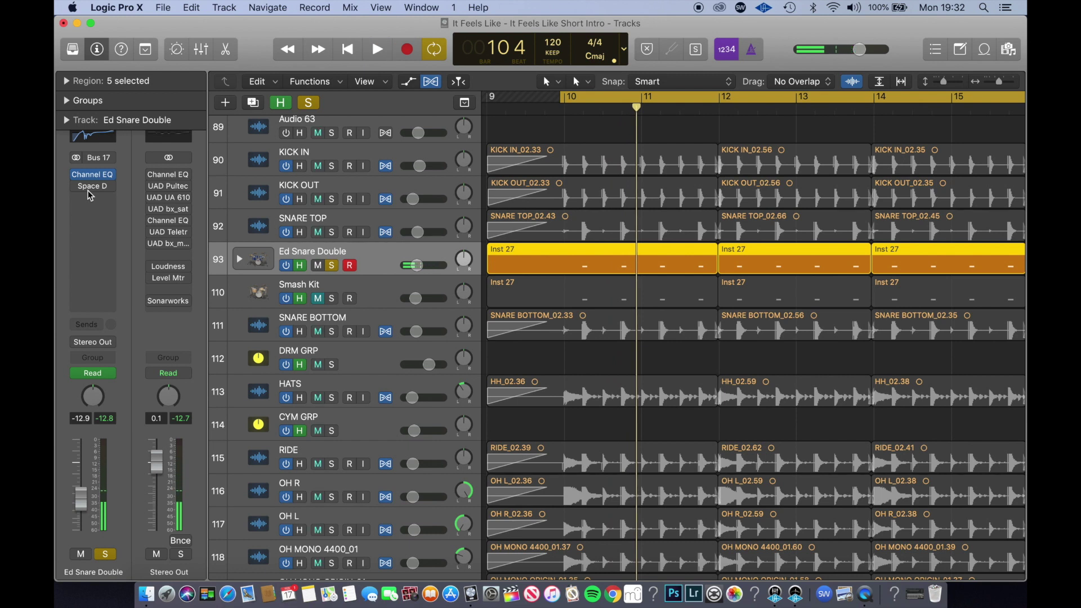
pyautogui.click(77, 186)
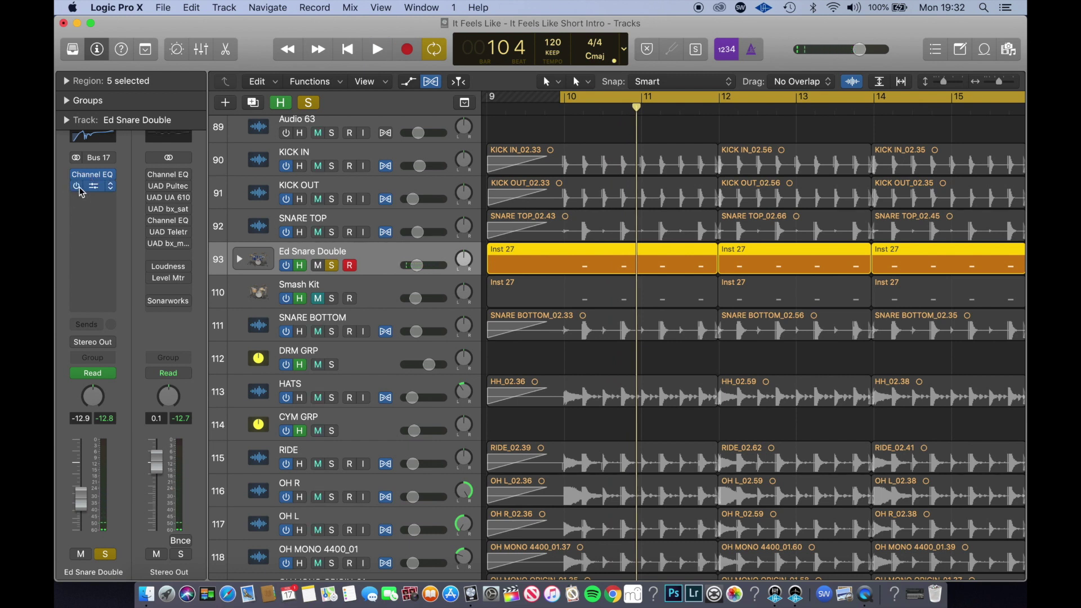
# - Compare the Ed Snare Double's Space Designer reverb with its Output EQ off and on, and close the plug-in
pyautogui.click(89, 188)
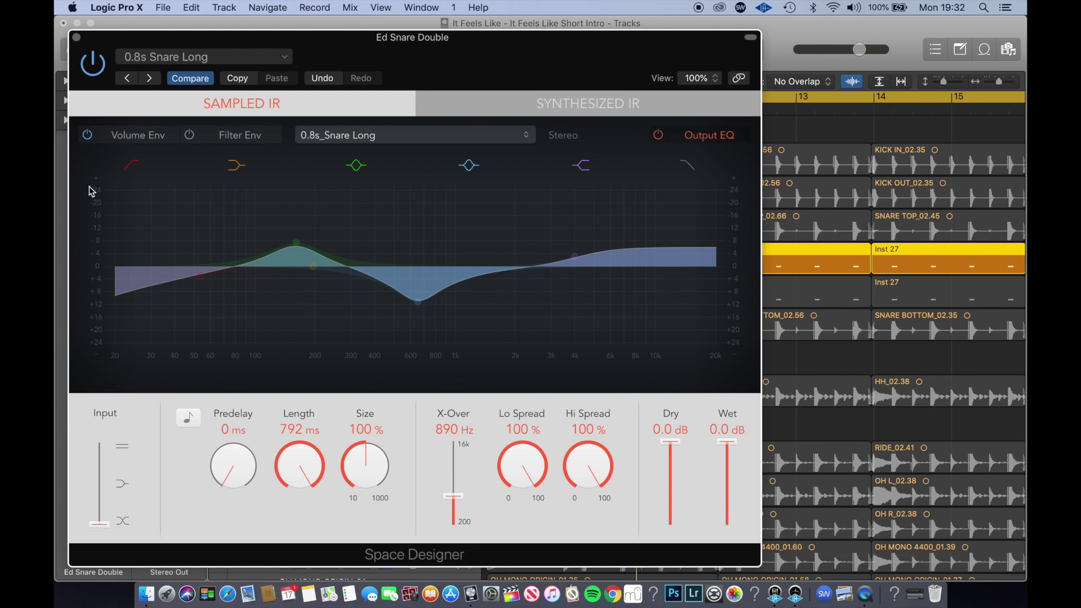
pyautogui.click(659, 138)
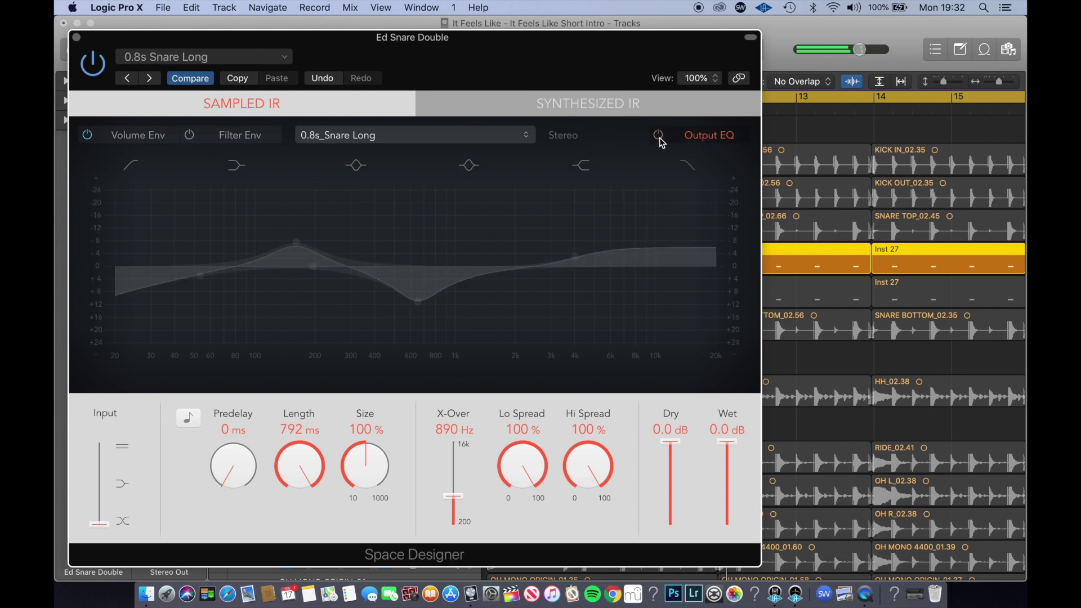
pyautogui.click(659, 138)
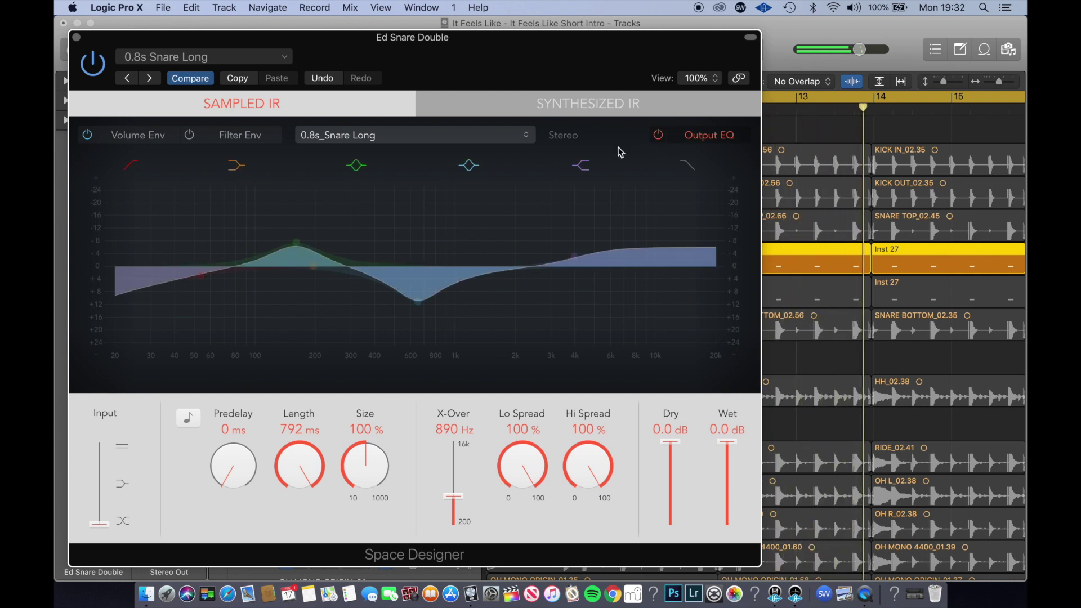
pyautogui.moveTo(277, 256)
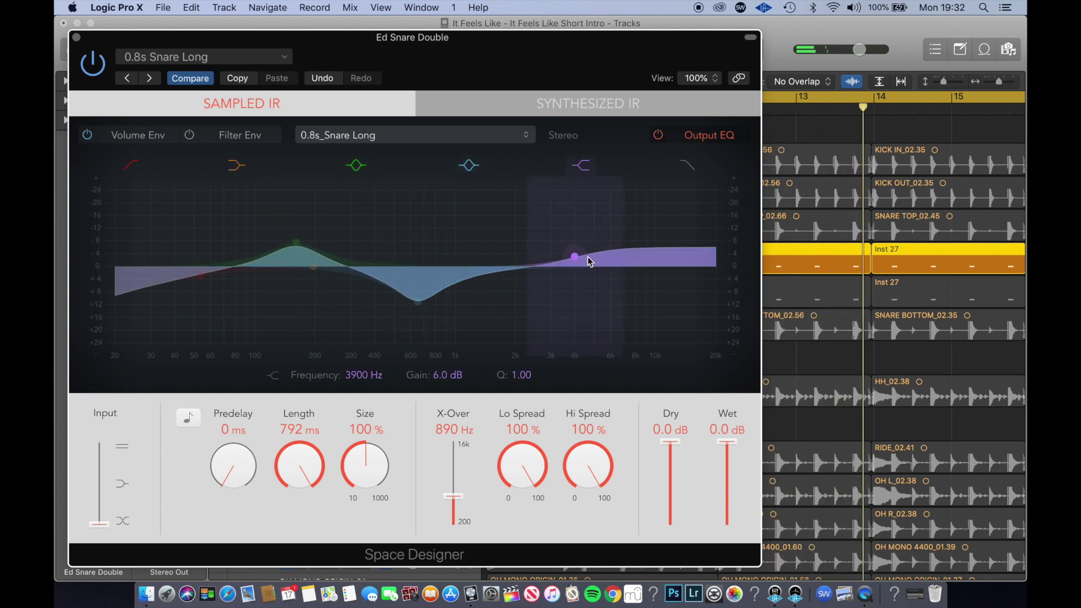
pyautogui.click(76, 37)
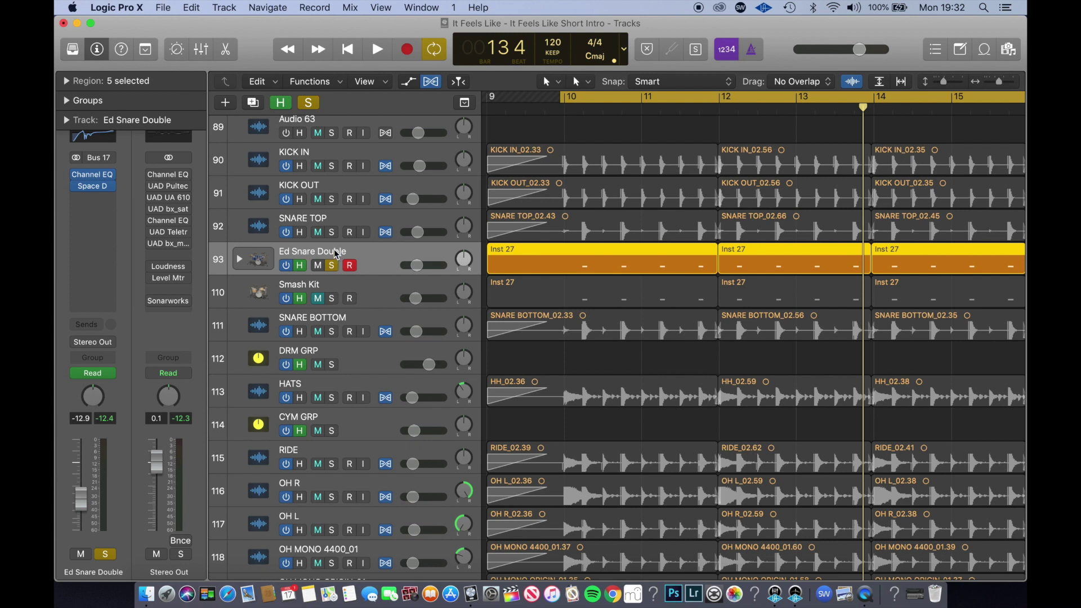
# - Solo SNARE TOP and SNARE BOTTOM alongside Ed Snare Double and play the three snare tracks together
pyautogui.click(332, 231)
pyautogui.click(332, 331)
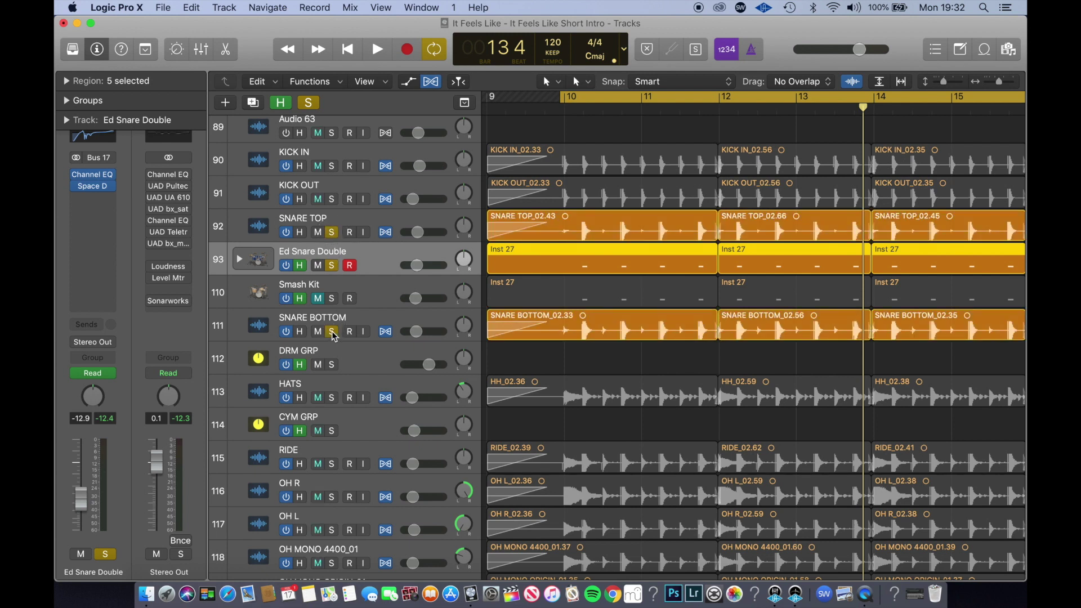
pyautogui.press('space')
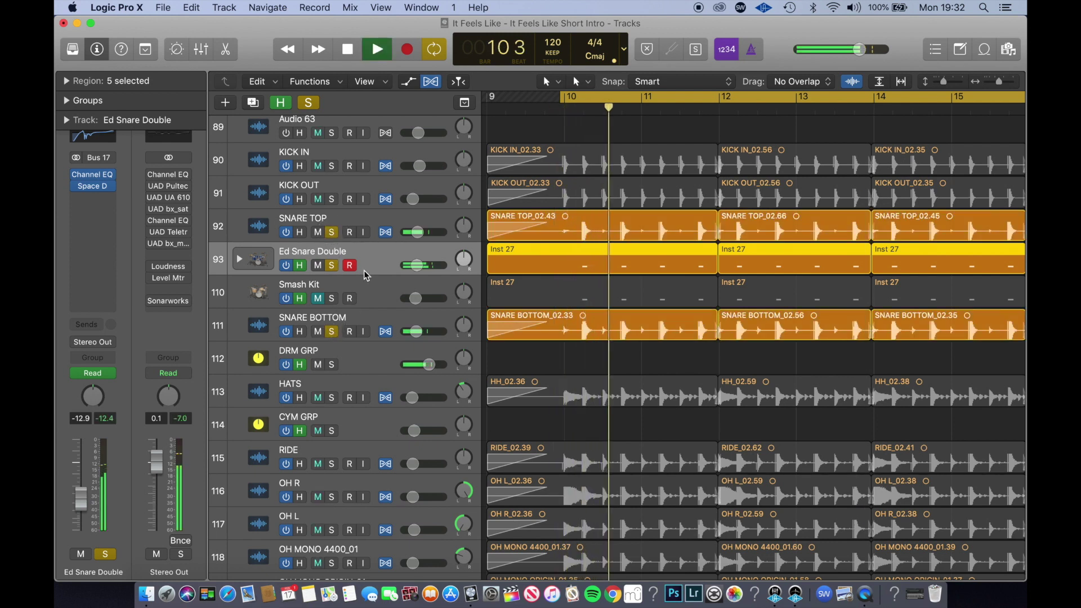
# - Add DRM GRP, KICK IN and KICK OUT to the soloed tracks during playback, and stop after listening
pyautogui.click(332, 365)
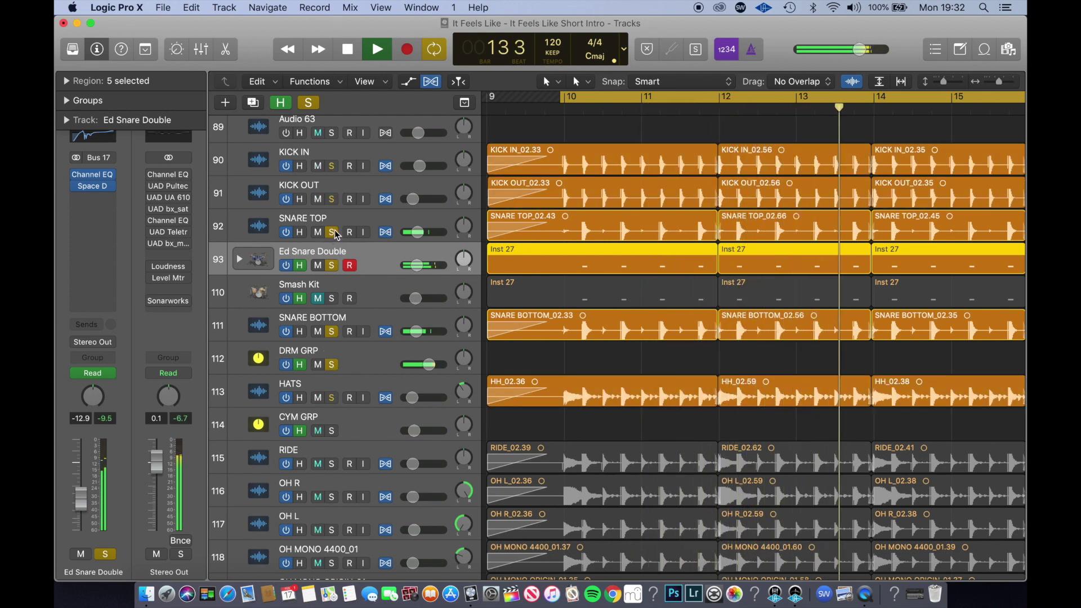
pyautogui.click(332, 166)
pyautogui.click(332, 199)
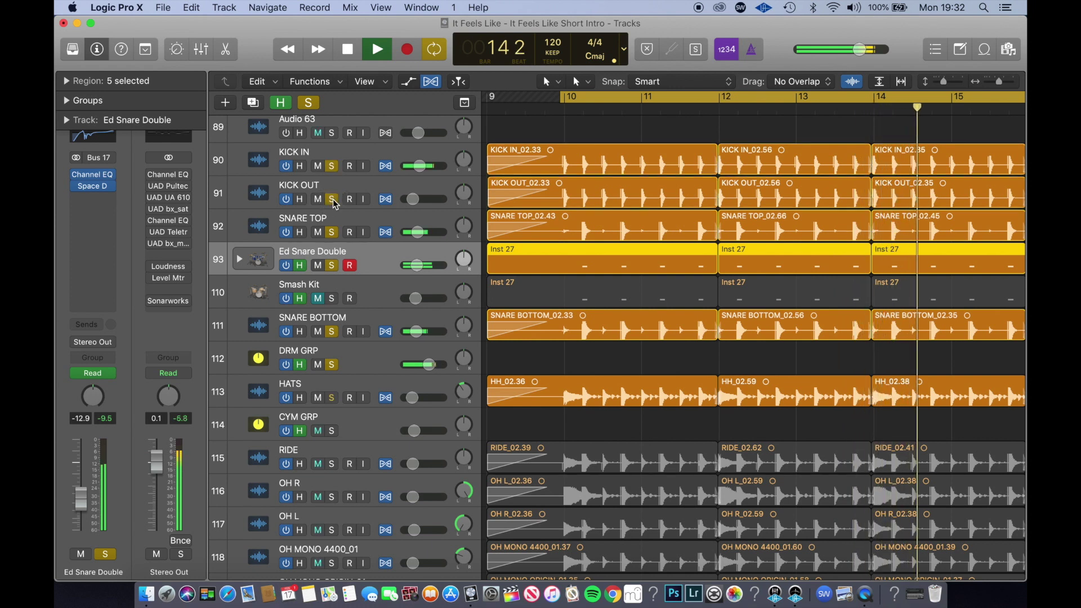
pyautogui.press('space')
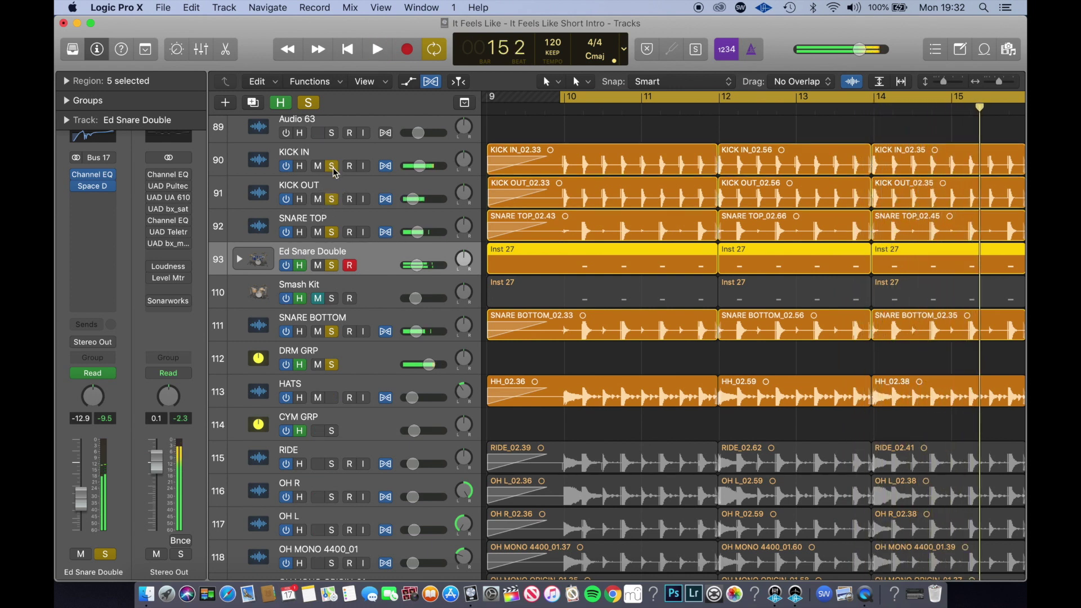
# - Clear the solos on the drum tracks and play the full kit with Ed Snare Double included
pyautogui.moveTo(332, 165); pyautogui.dragTo(332, 398)
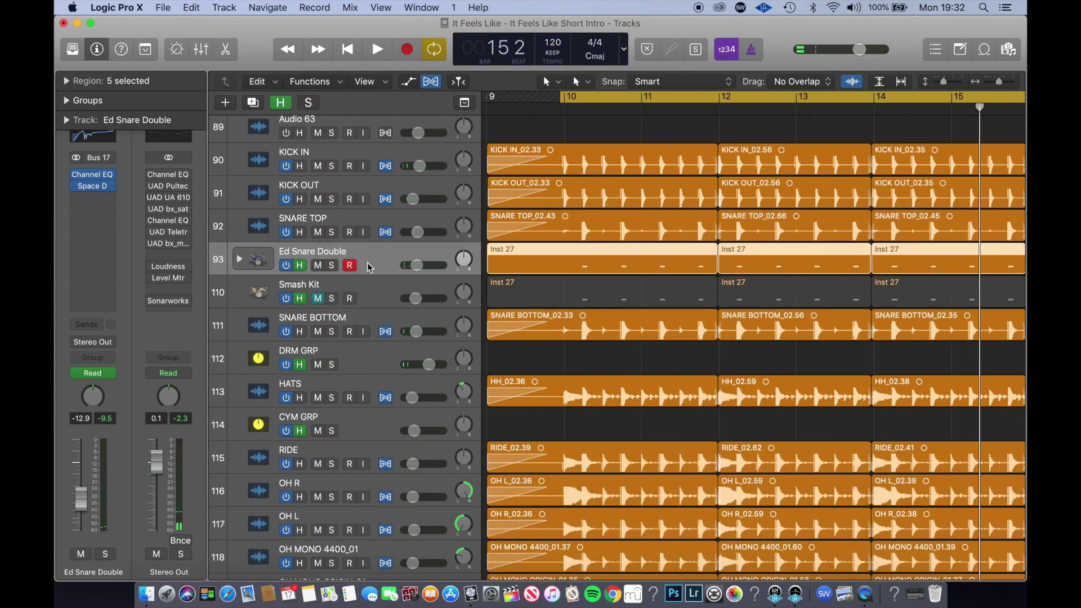
pyautogui.press('space')
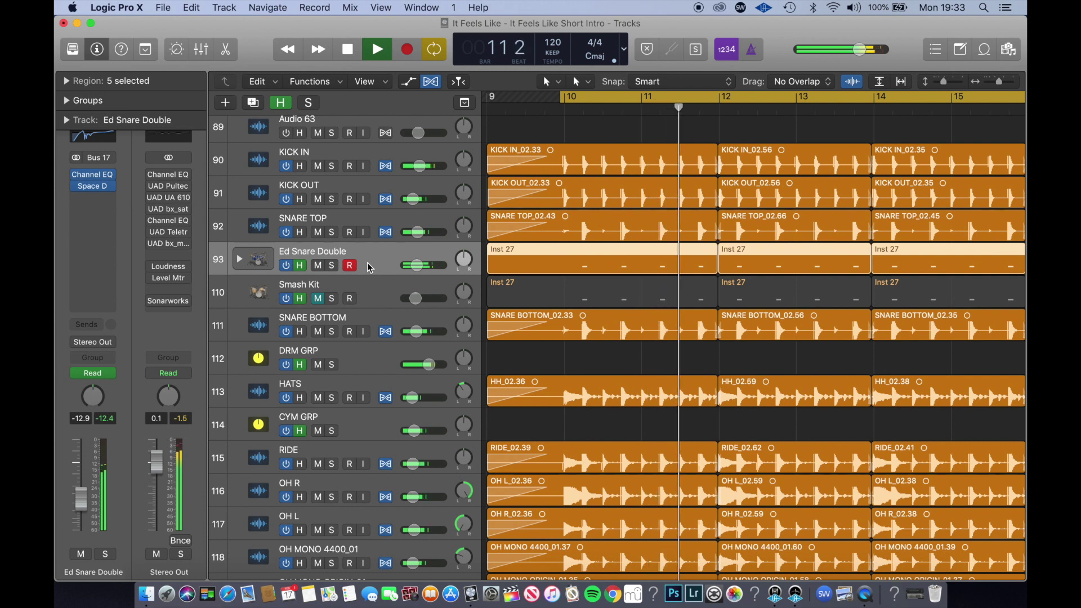
pyautogui.press('space')
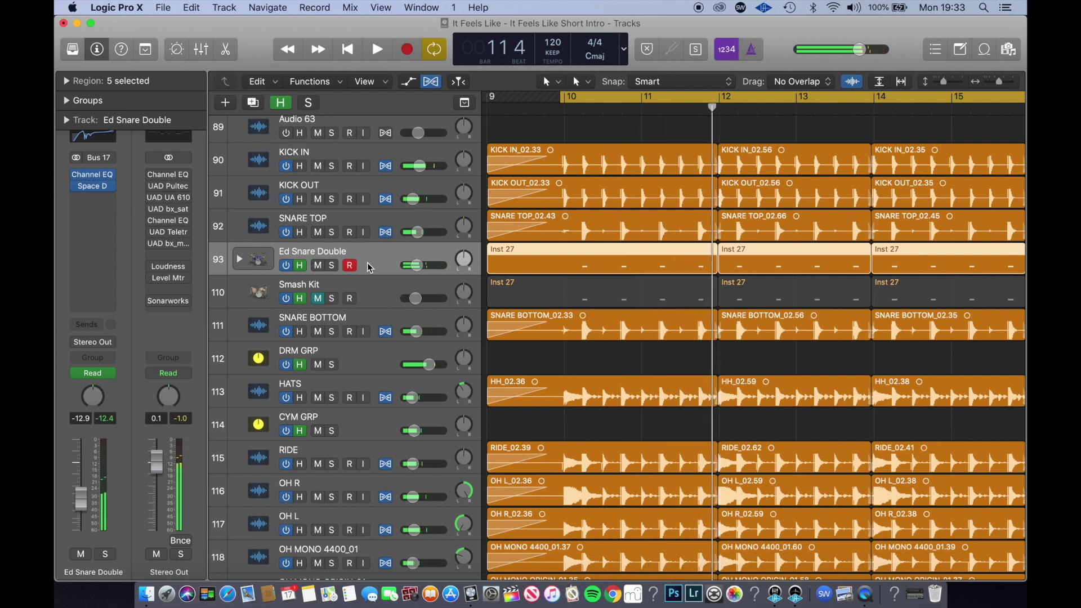
# - Unmute and solo the Smash Kit track, select it and play it with its effects bypassed
pyautogui.click(319, 299)
pyautogui.click(318, 299)
pyautogui.click(332, 298)
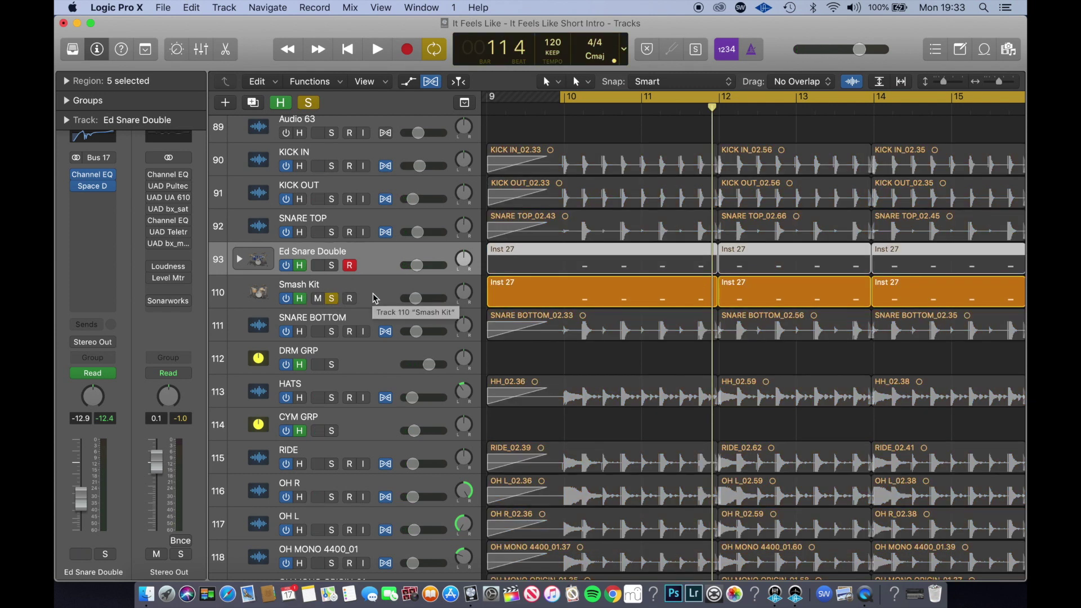
pyautogui.click(373, 295)
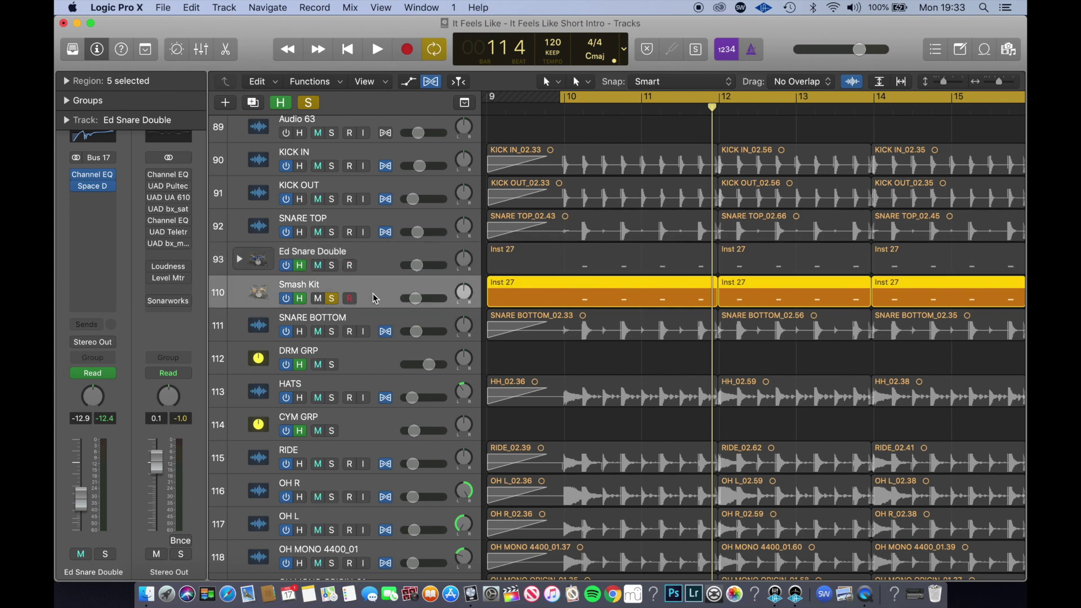
pyautogui.press('space')
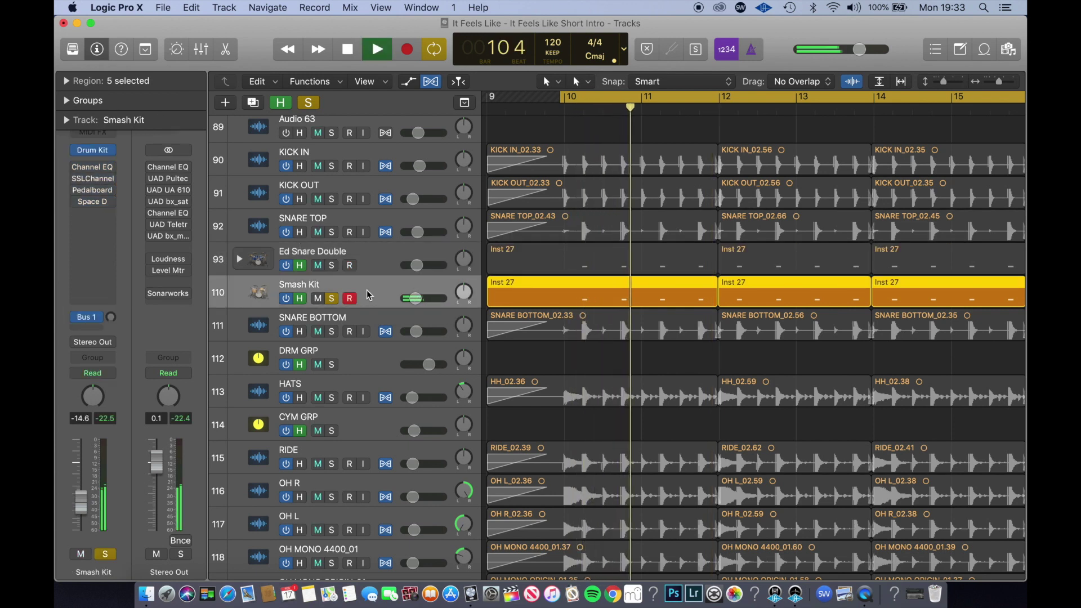
pyautogui.press('space')
# - Enable the Channel EQ and SSLChannel on the Smash Kit track and play it
pyautogui.moveTo(78, 179)
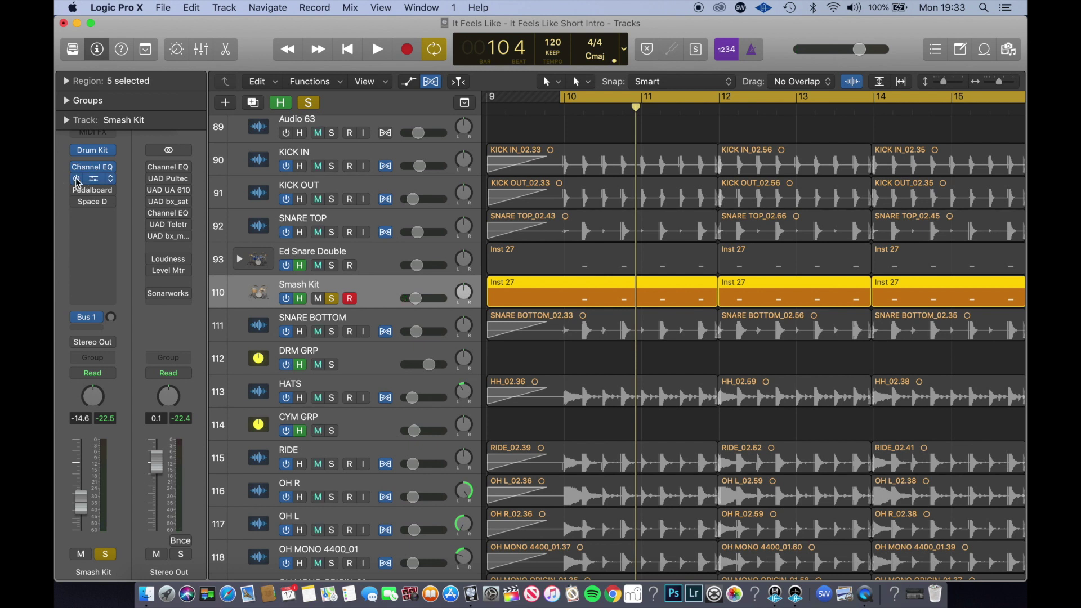
pyautogui.press('space')
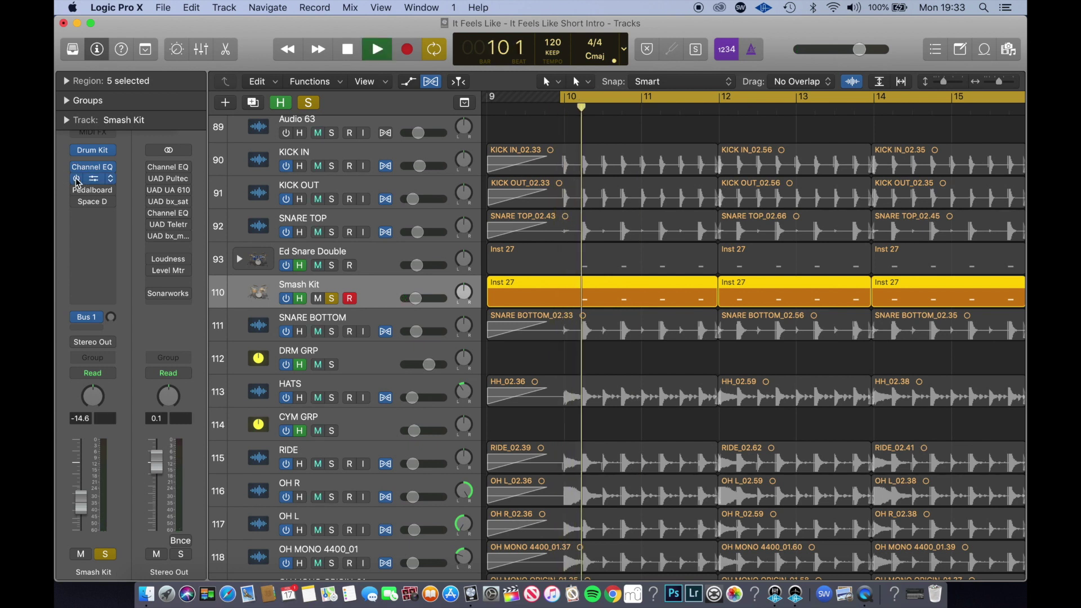
pyautogui.press('space')
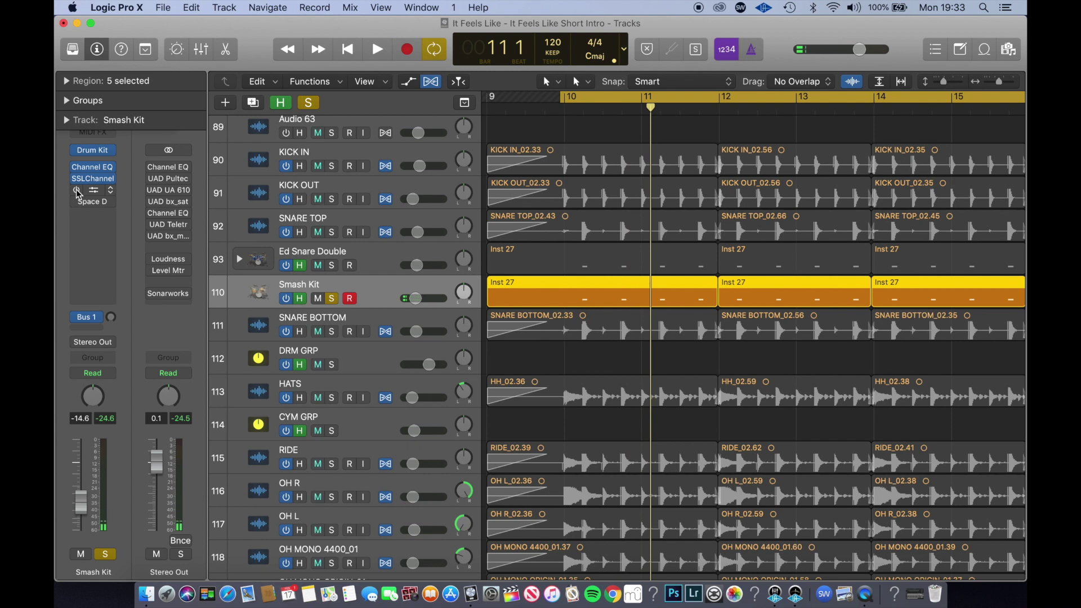
# - Enable the Pedalboard on the Smash Kit track, inspect its Rawk! Distortion and Grinder pedals, and close its window
pyautogui.click(77, 190)
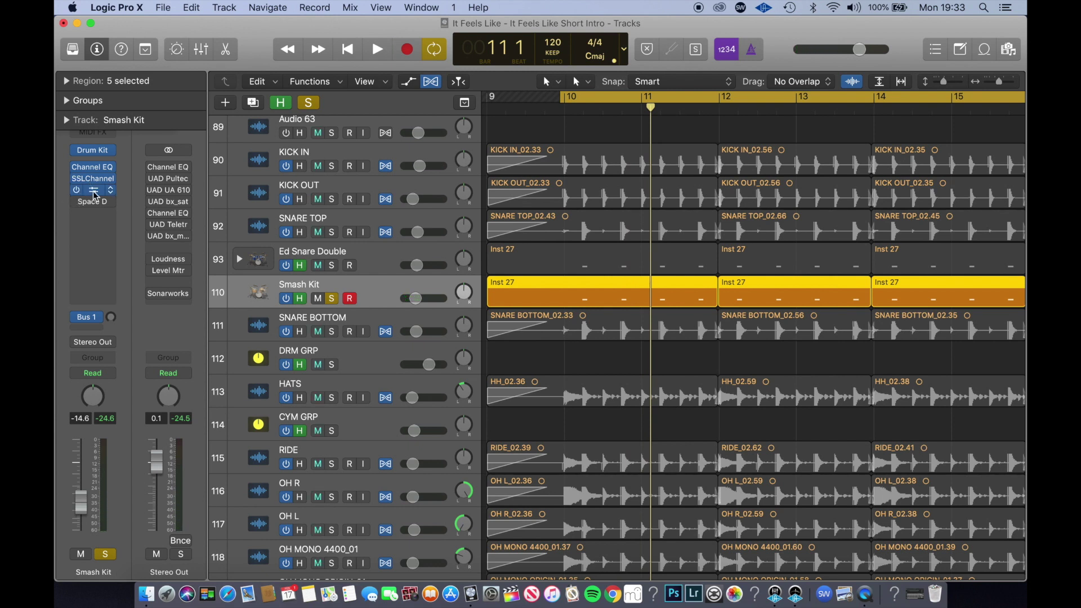
pyautogui.click(94, 191)
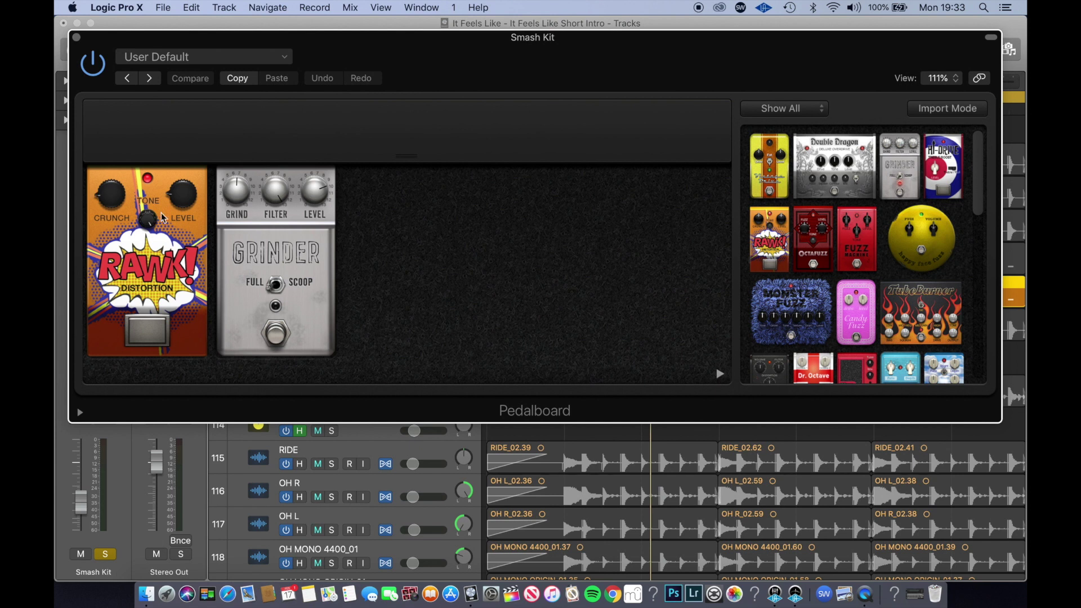
pyautogui.click(76, 38)
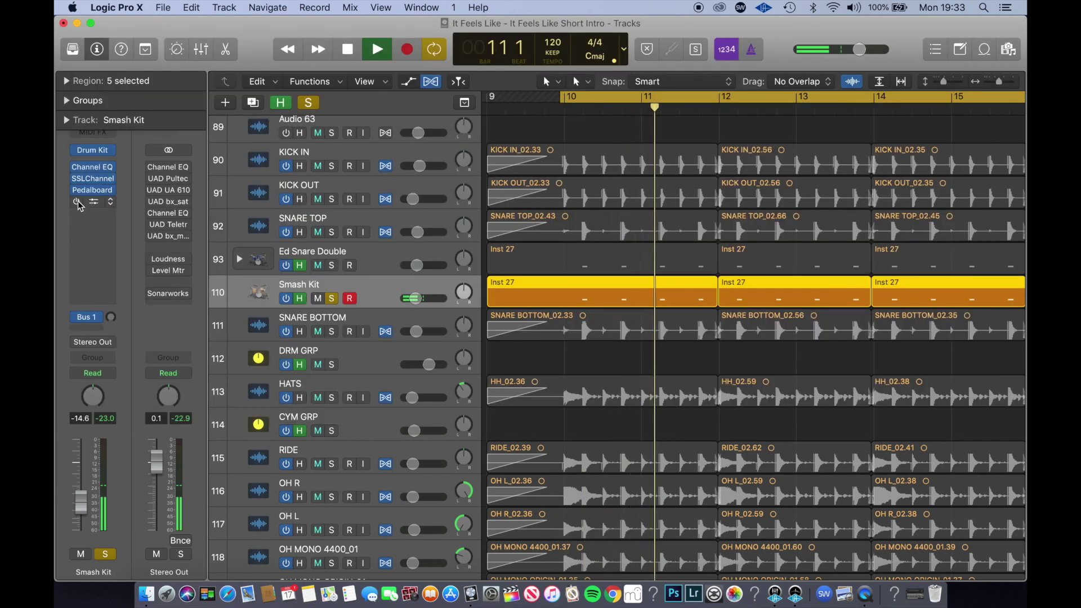
# - Enable Space D on the Smash Kit track, solo SNARE TOP, Ed Snare Double and SNARE BOTTOM with it, and play them together
pyautogui.moveTo(78, 201)
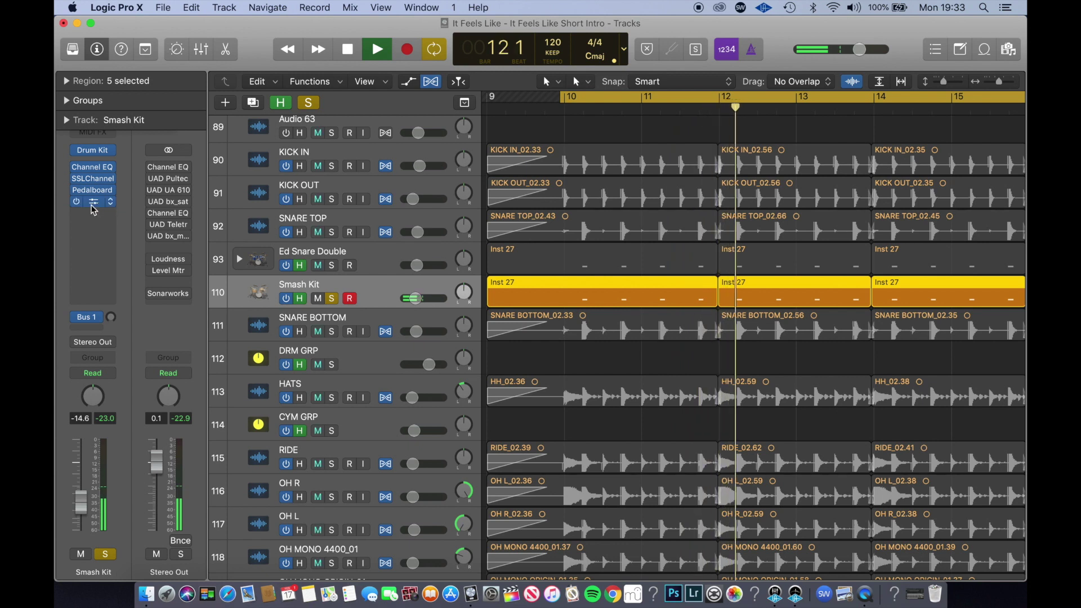
pyautogui.press('space')
pyautogui.click(332, 265)
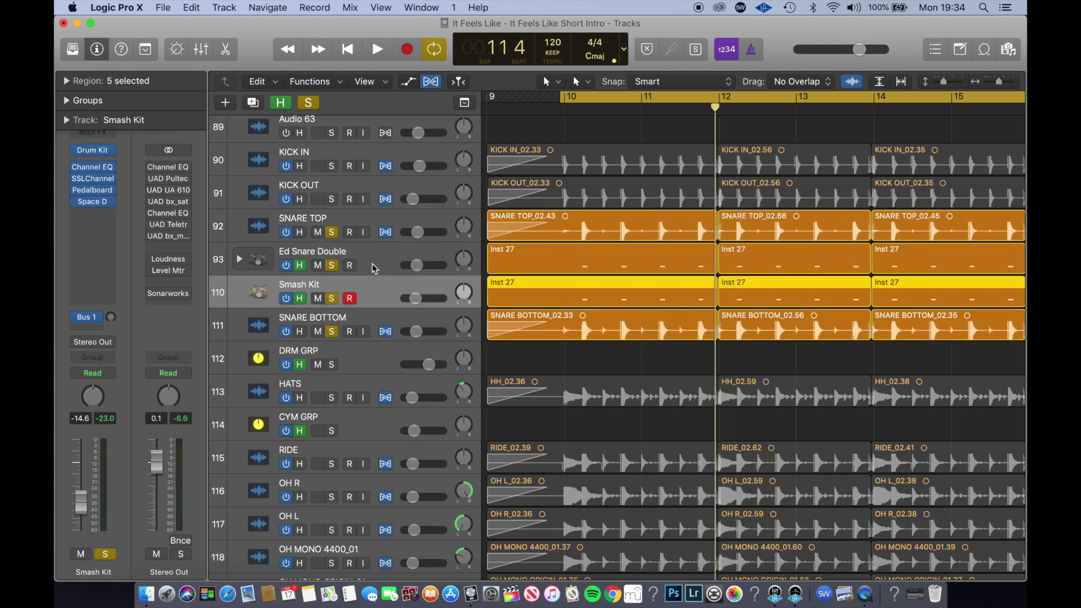
pyautogui.press('space')
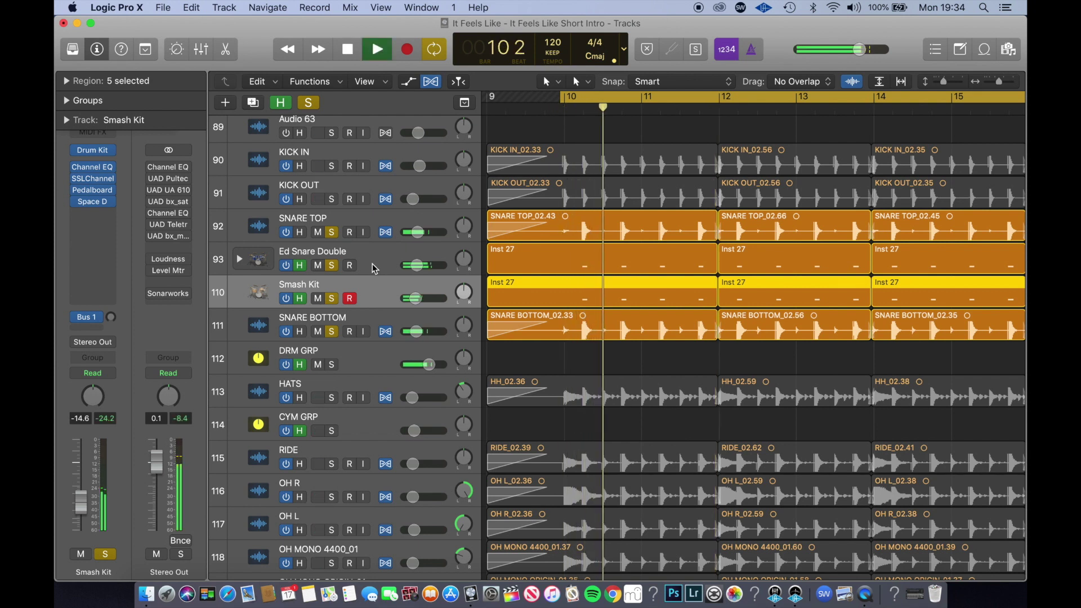
pyautogui.press('space')
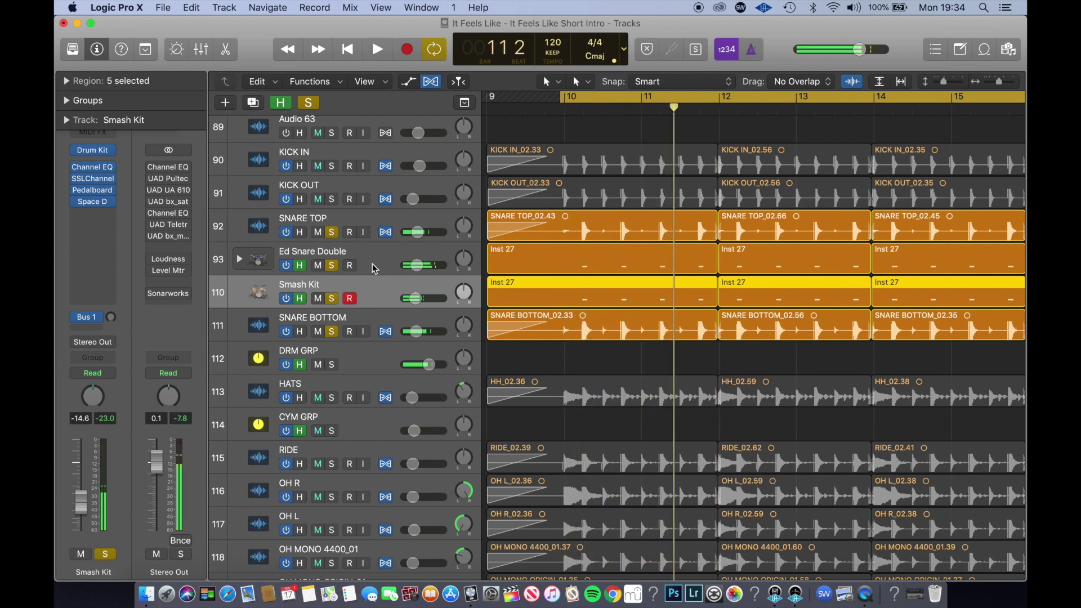
# - Clear the solos on the snare tracks, select SNARE TOP and enable its Bus 37 send to Aux 23
pyautogui.click(333, 235)
pyautogui.moveTo(332, 242); pyautogui.dragTo(332, 331)
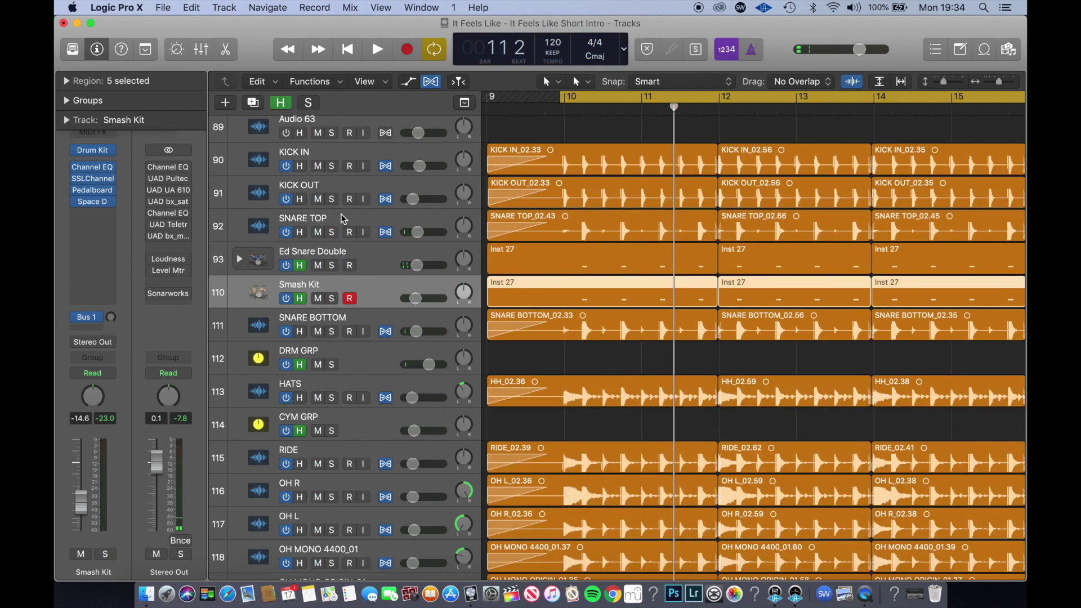
pyautogui.click(342, 220)
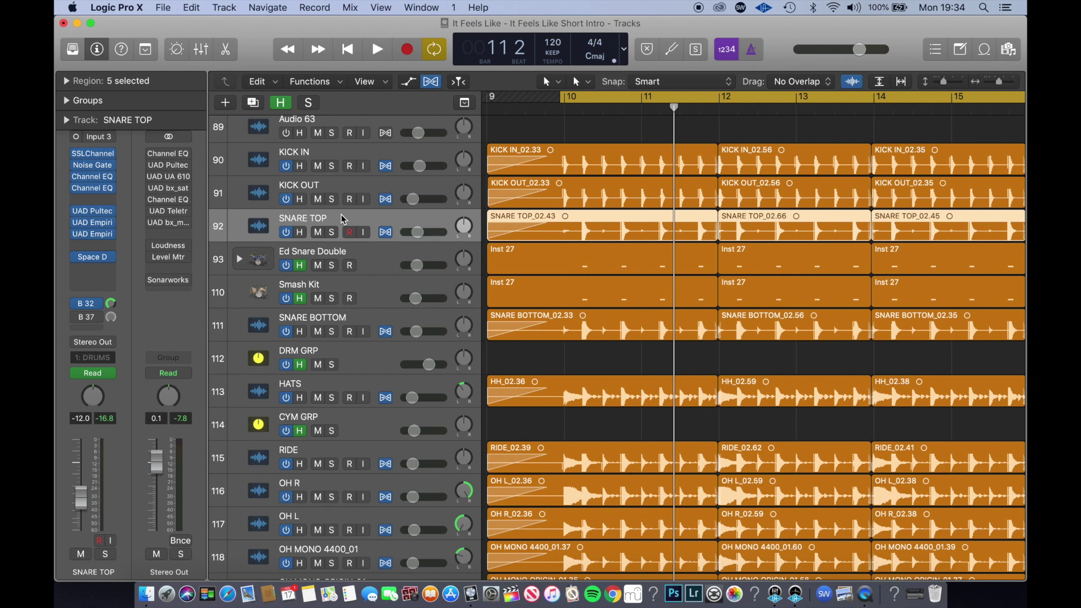
pyautogui.moveTo(85, 322)
pyautogui.click(77, 318)
pyautogui.click(93, 320)
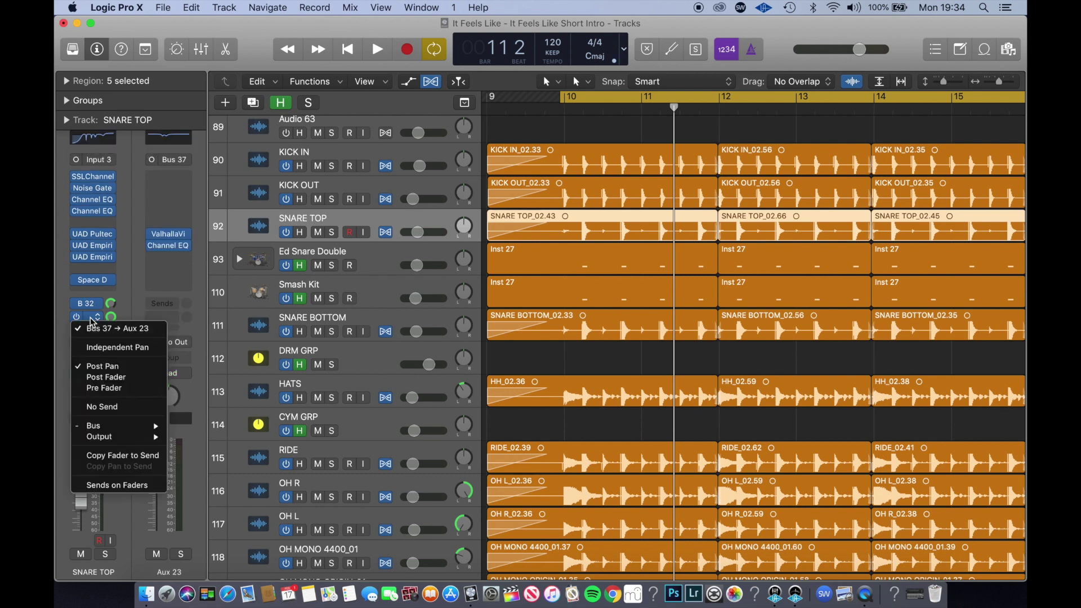
pyautogui.click(92, 322)
# - Inspect the ValhallaVintageVerb settings on Aux 23 while playing SNARE TOP soloed, and close the reverb window
pyautogui.moveTo(159, 237)
pyautogui.click(153, 234)
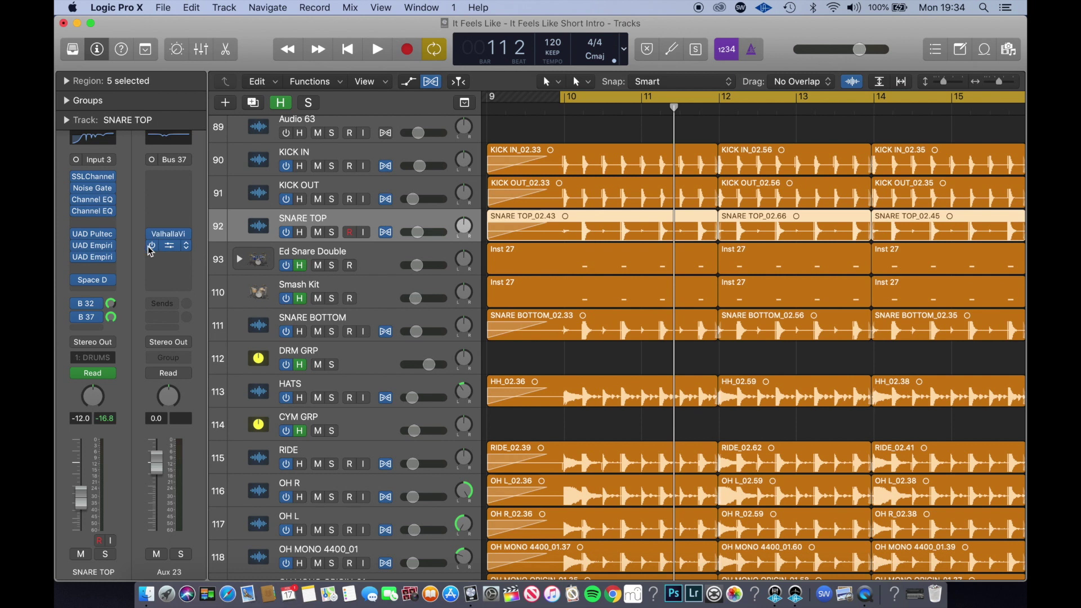
pyautogui.click(169, 239)
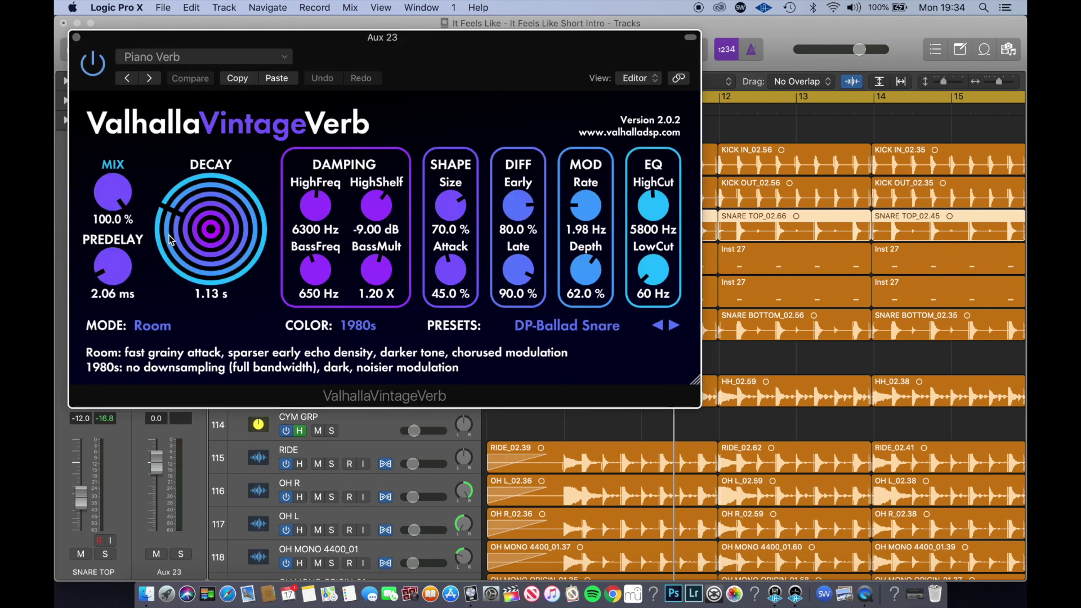
pyautogui.press('s')
pyautogui.press('space')
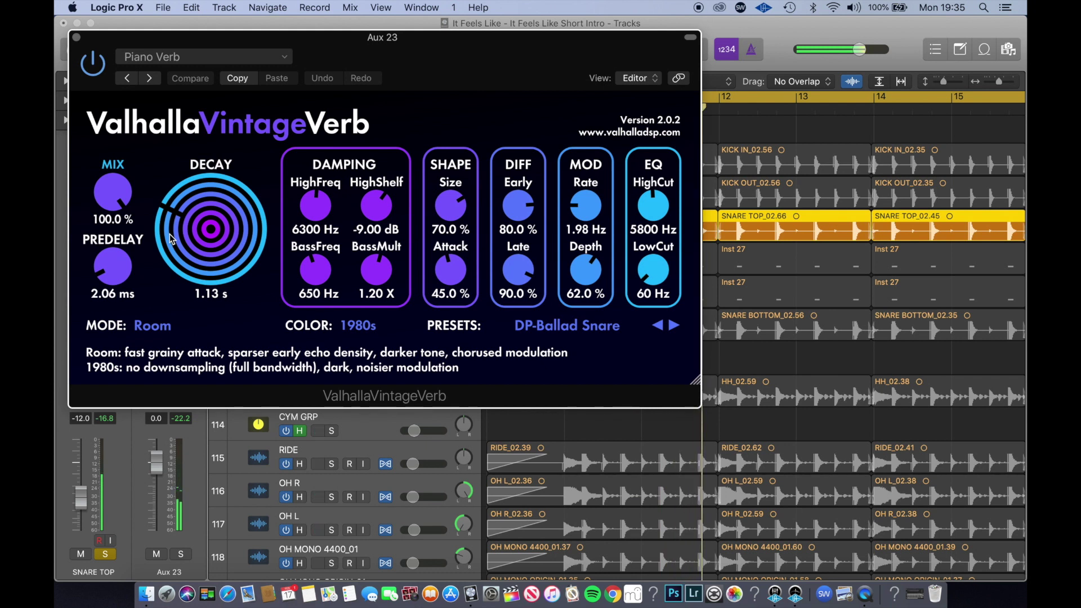
pyautogui.press('space')
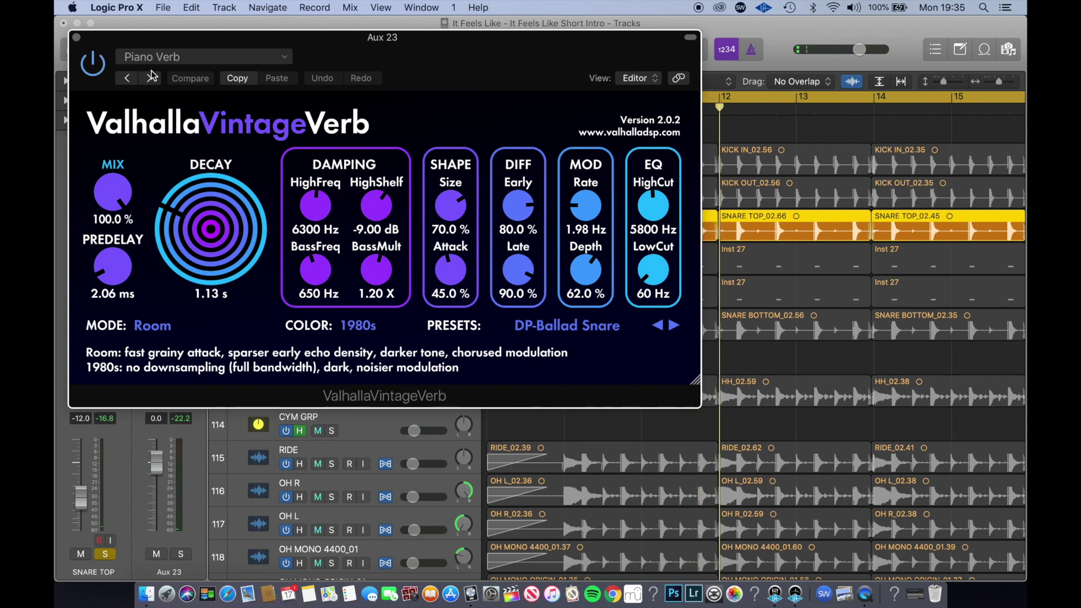
pyautogui.click(77, 38)
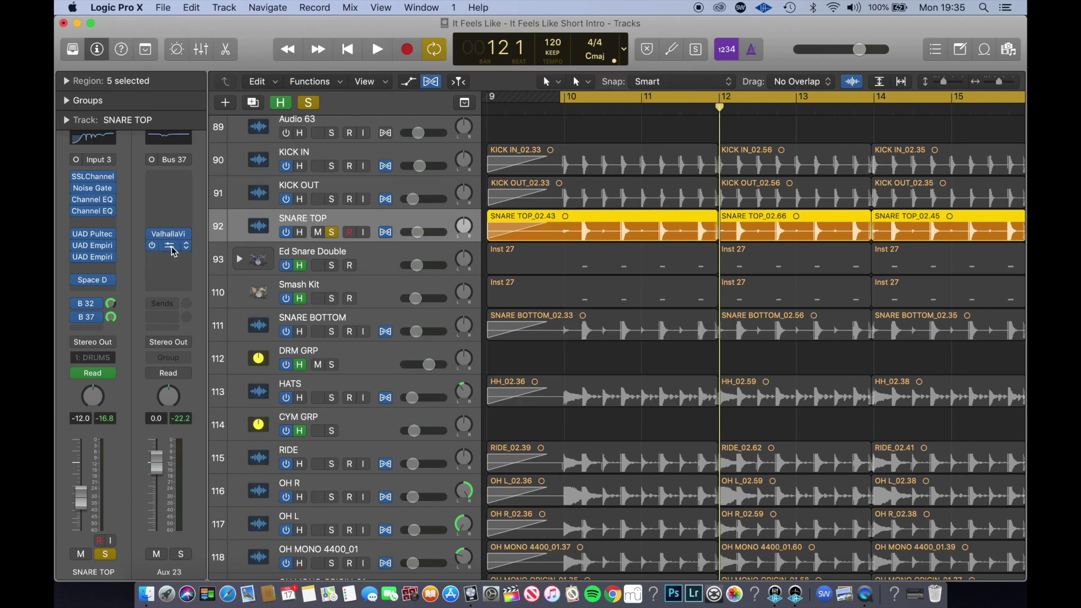
# - Open the Channel EQ on Aux 23 and play the snare reverb with the EQ bypassed and active to compare
pyautogui.click(171, 245)
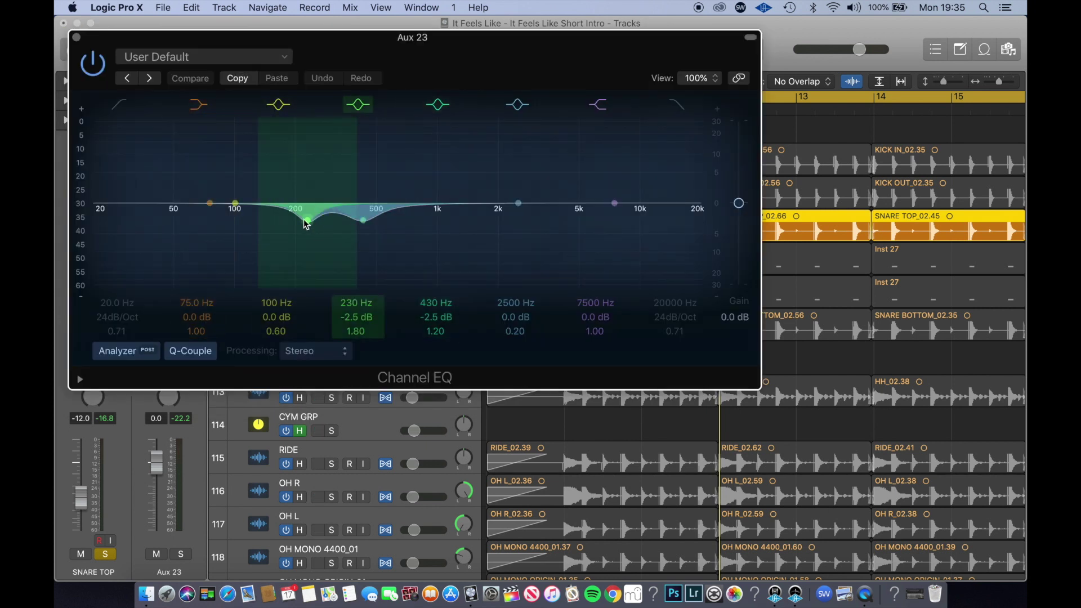
pyautogui.press('space')
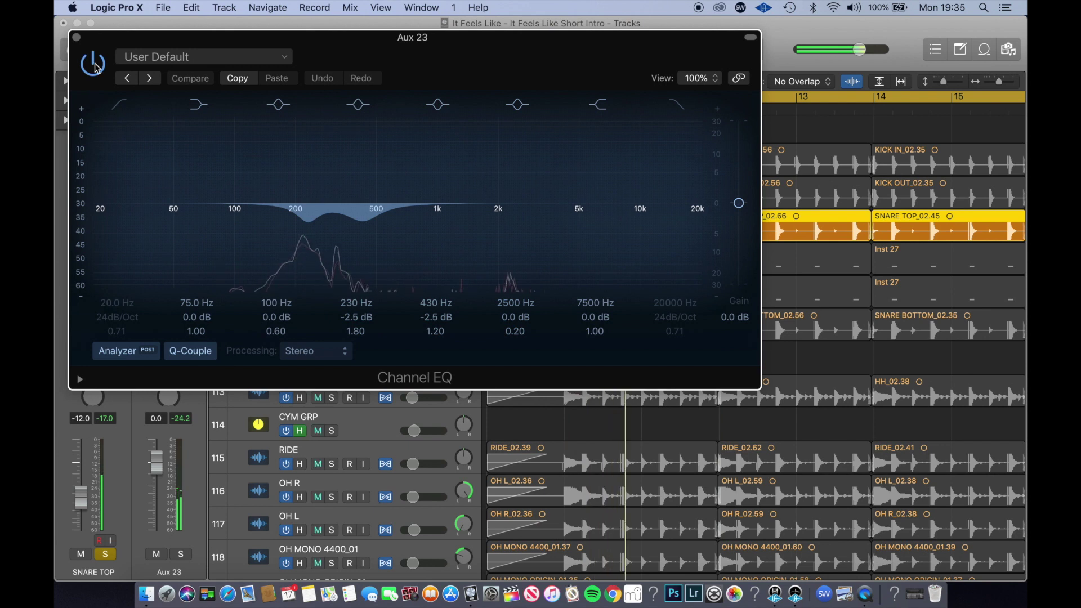
pyautogui.click(93, 64)
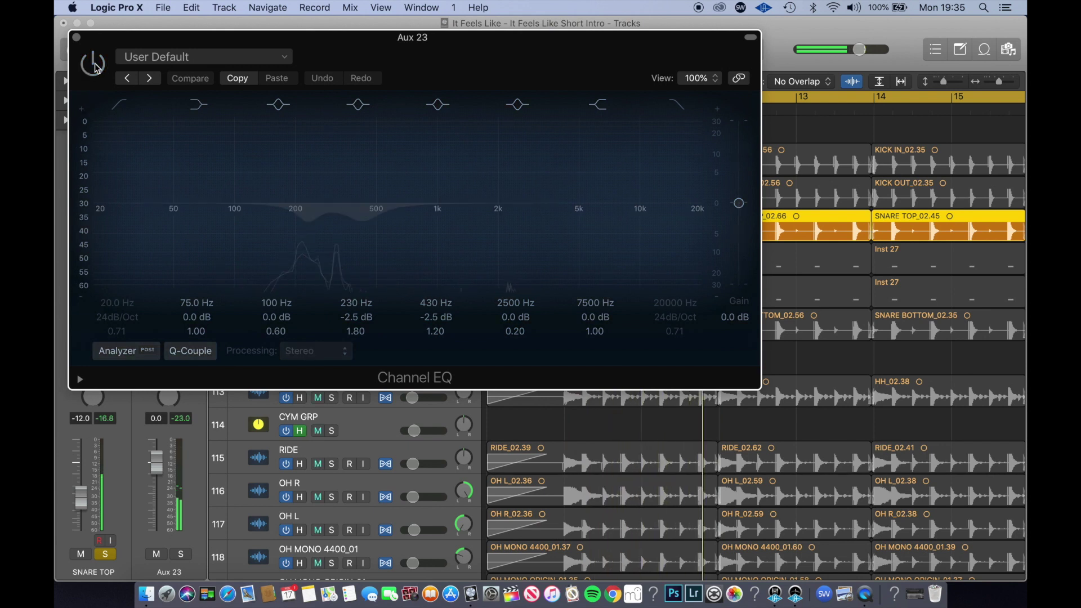
pyautogui.click(94, 64)
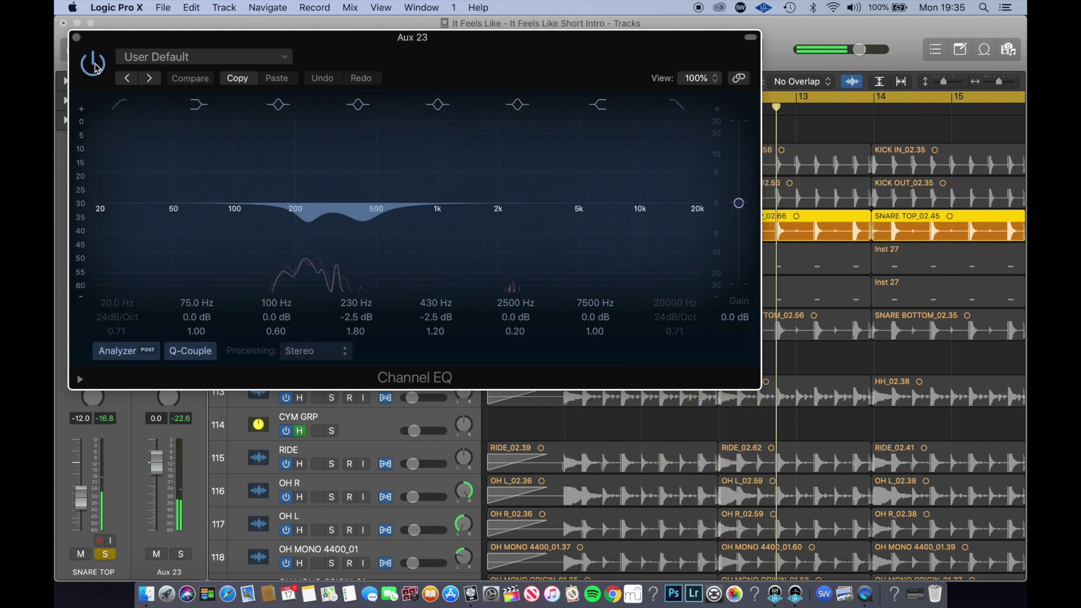
# - Cut the Aux 23 Channel EQ by 5.0 dB at 215 Hz with Q 1.20 and by 3.5 dB at 360 Hz, and close its window
pyautogui.moveTo(307, 220)
pyautogui.mouseDown()
pyautogui.moveTo(294, 177)
pyautogui.moveTo(307, 237)
pyautogui.mouseUp()
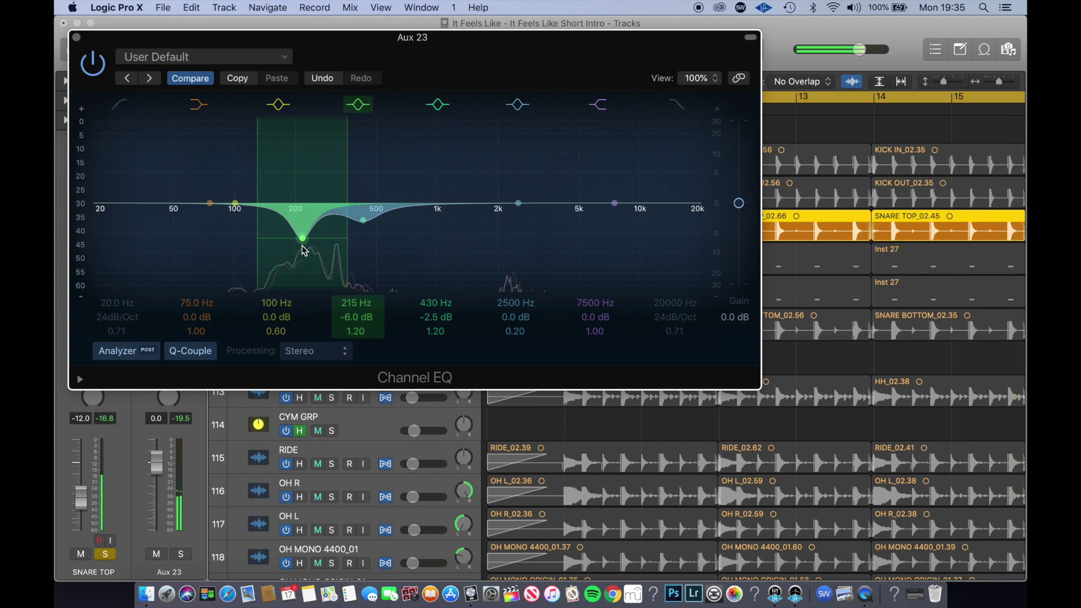
pyautogui.moveTo(357, 191)
pyautogui.mouseDown()
pyautogui.moveTo(339, 172)
pyautogui.moveTo(356, 182)
pyautogui.mouseUp()
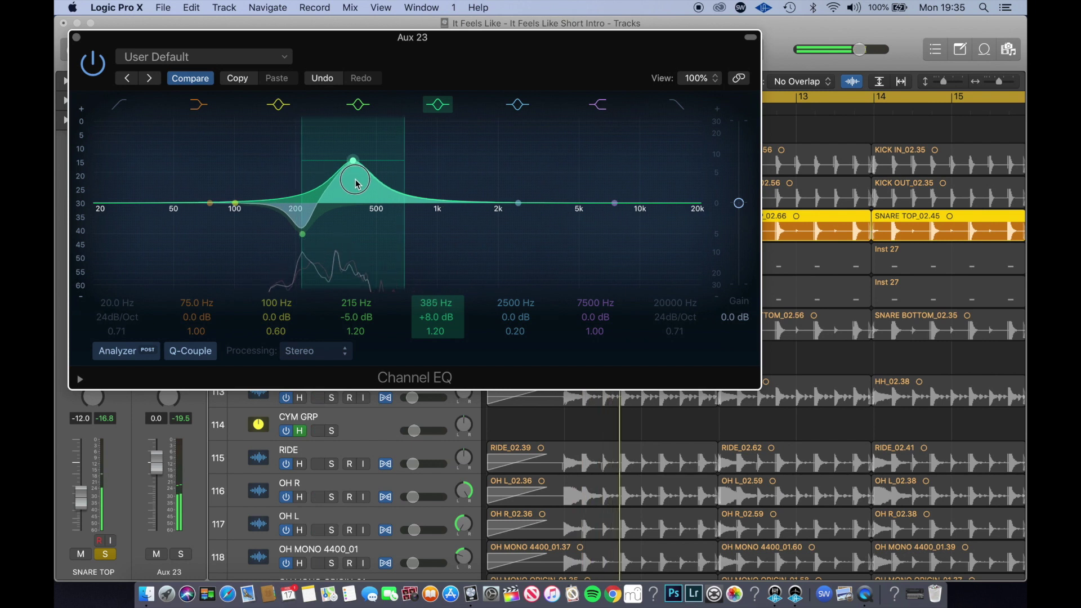
pyautogui.moveTo(350, 222); pyautogui.dragTo(353, 227)
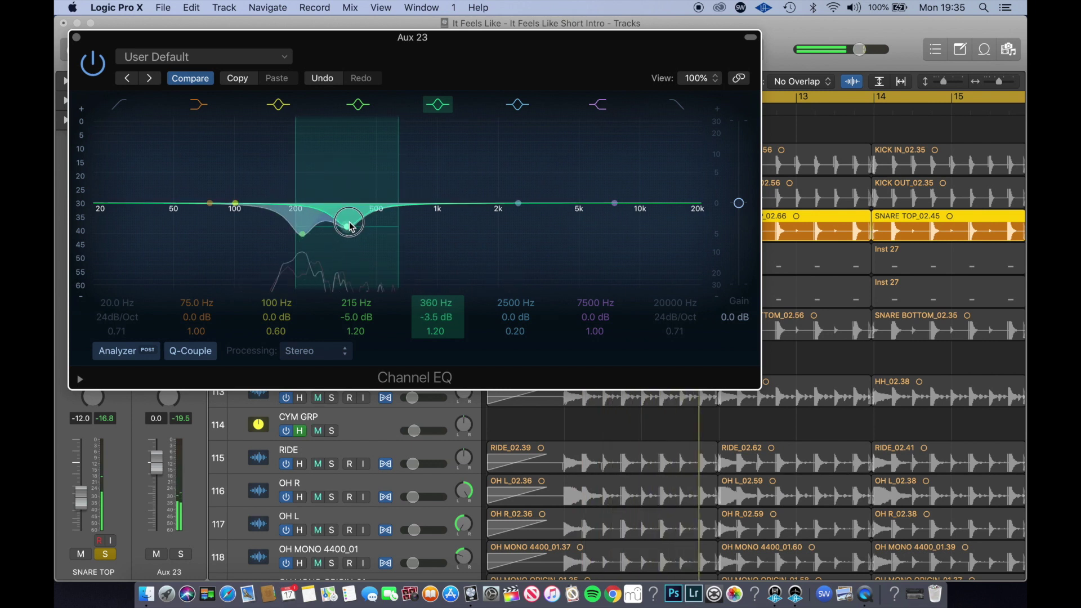
pyautogui.click(89, 57)
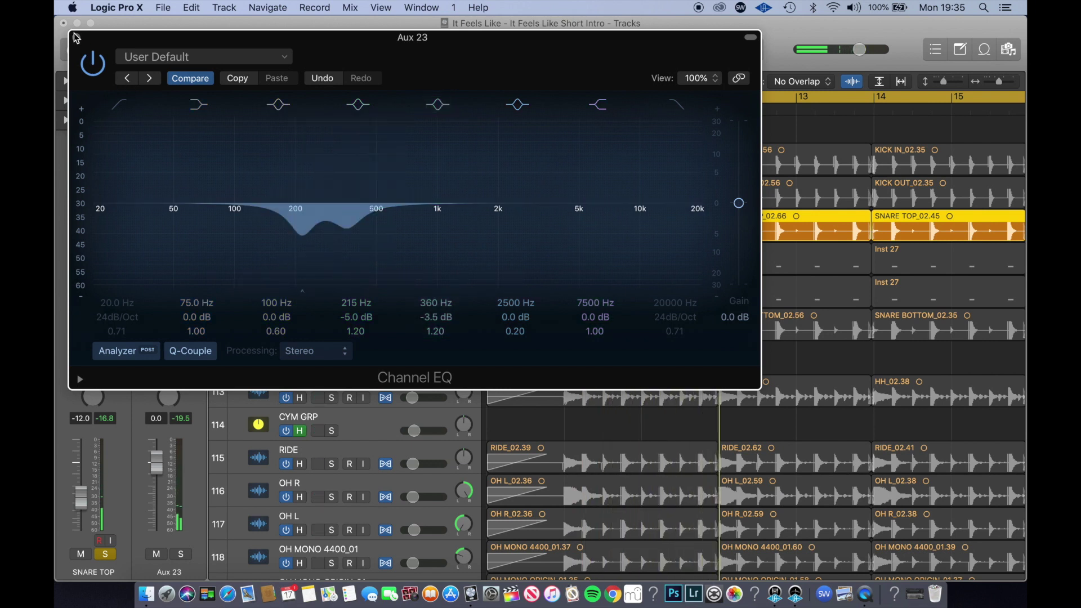
pyautogui.click(77, 38)
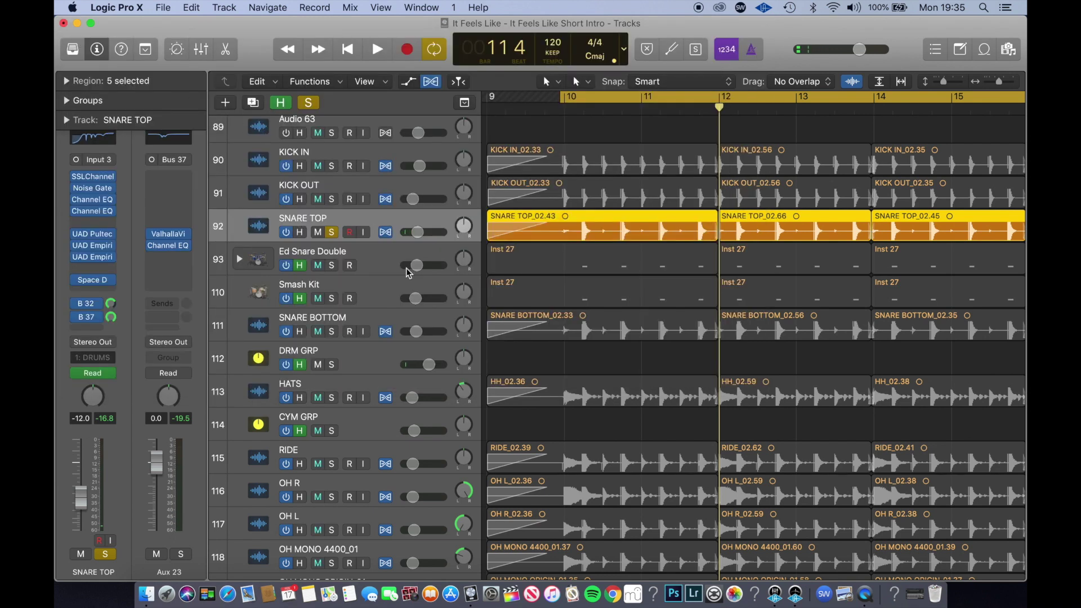
# - Solo all the drum tracks from KICK IN down to ROOM and play them together
pyautogui.click(331, 232)
pyautogui.moveTo(335, 174); pyautogui.dragTo(332, 563)
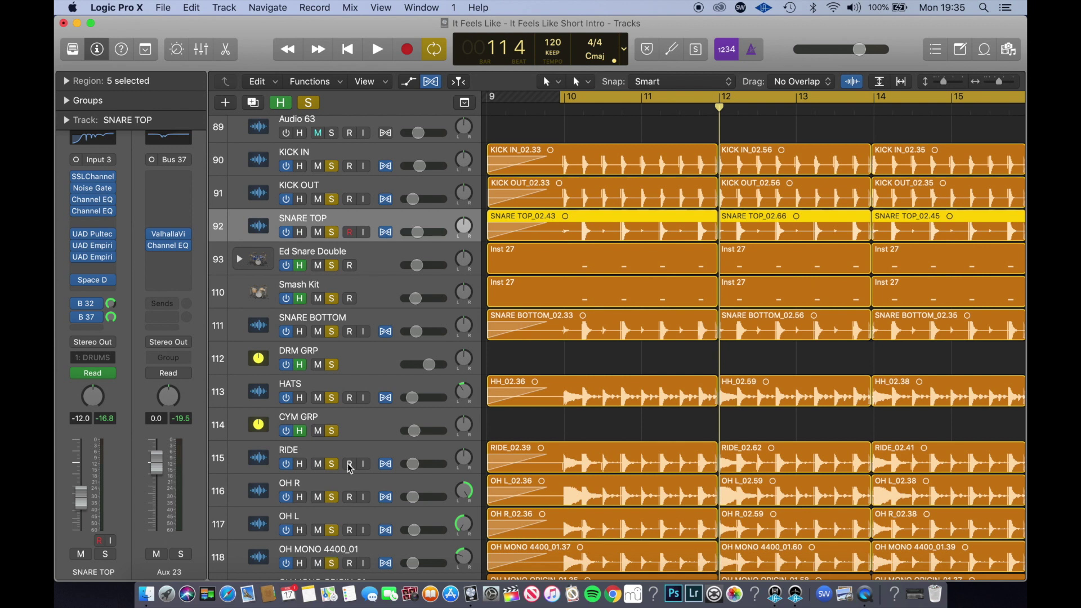
pyautogui.scroll(-4, 350, 468)
pyautogui.click(333, 476)
pyautogui.click(334, 512)
pyautogui.press('space')
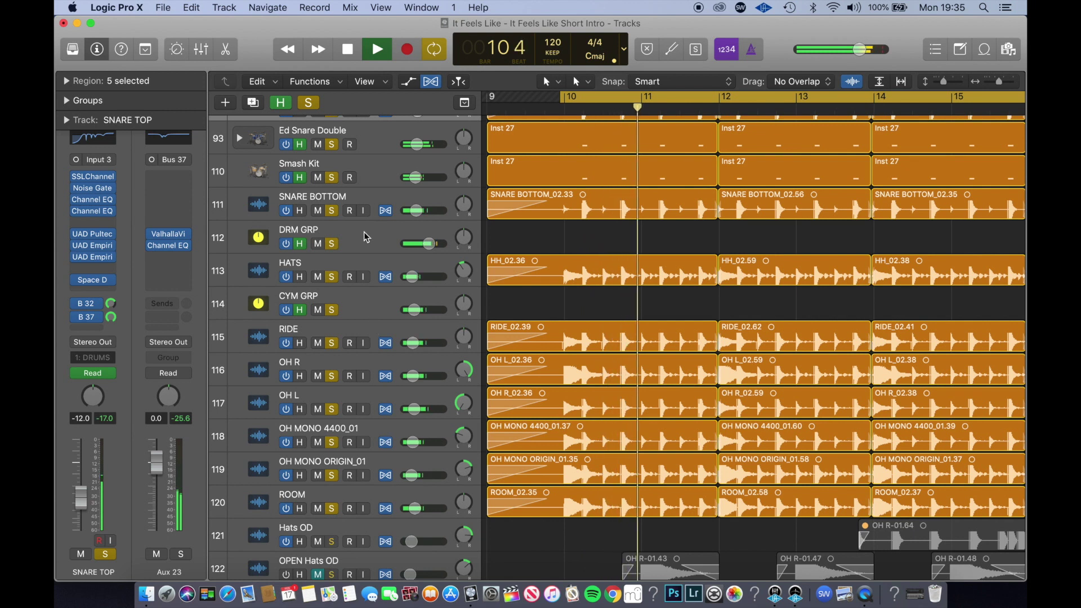
pyautogui.press('space')
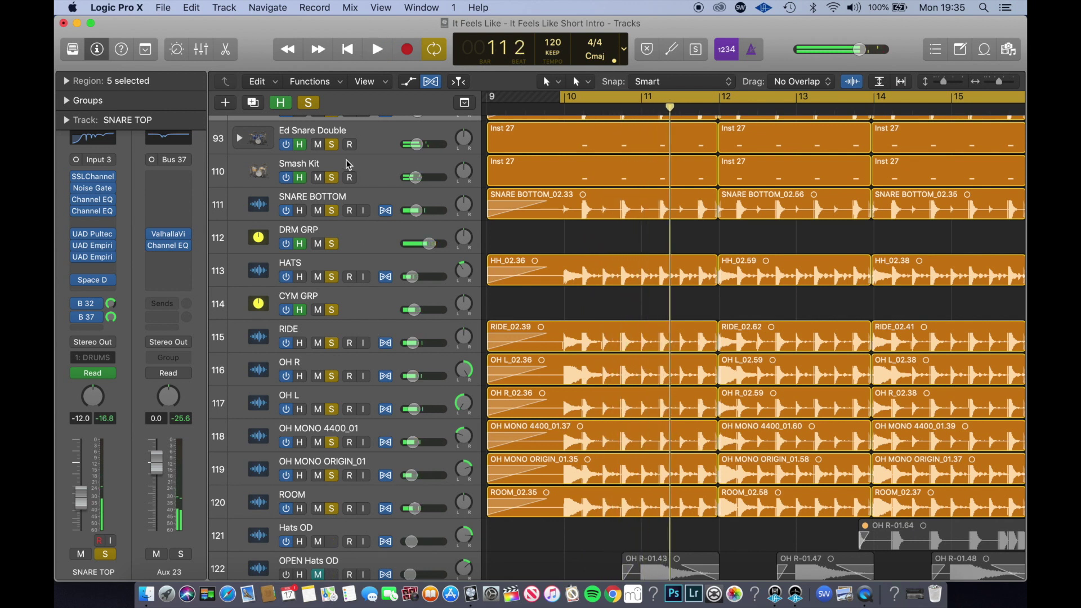
# - Clear all solos at once and play the full mix with the snare reverb included
pyautogui.click(308, 103)
pyautogui.press('space')
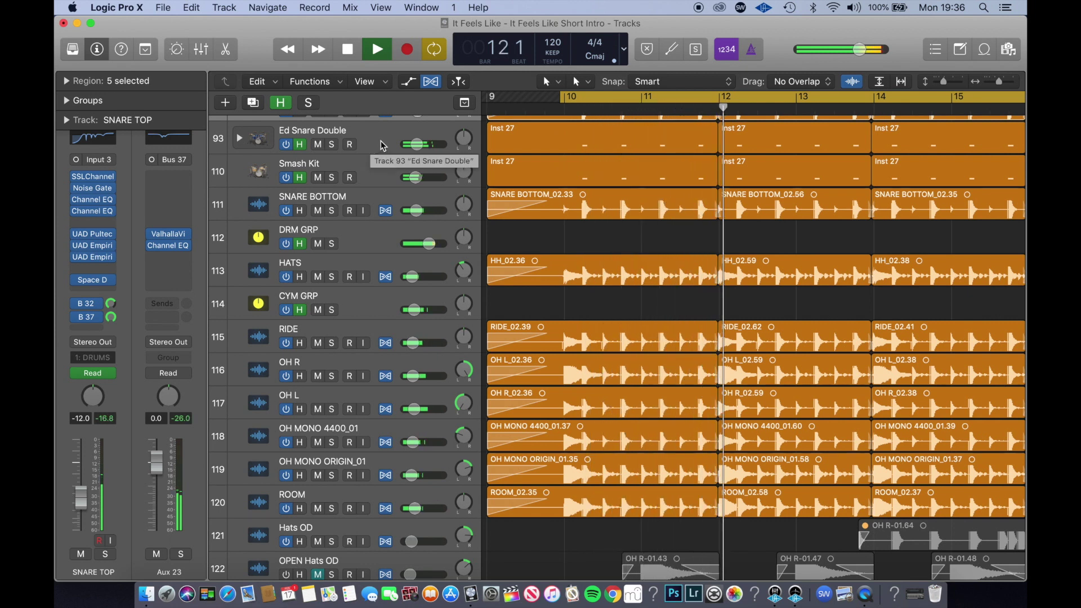
pyautogui.press('space')
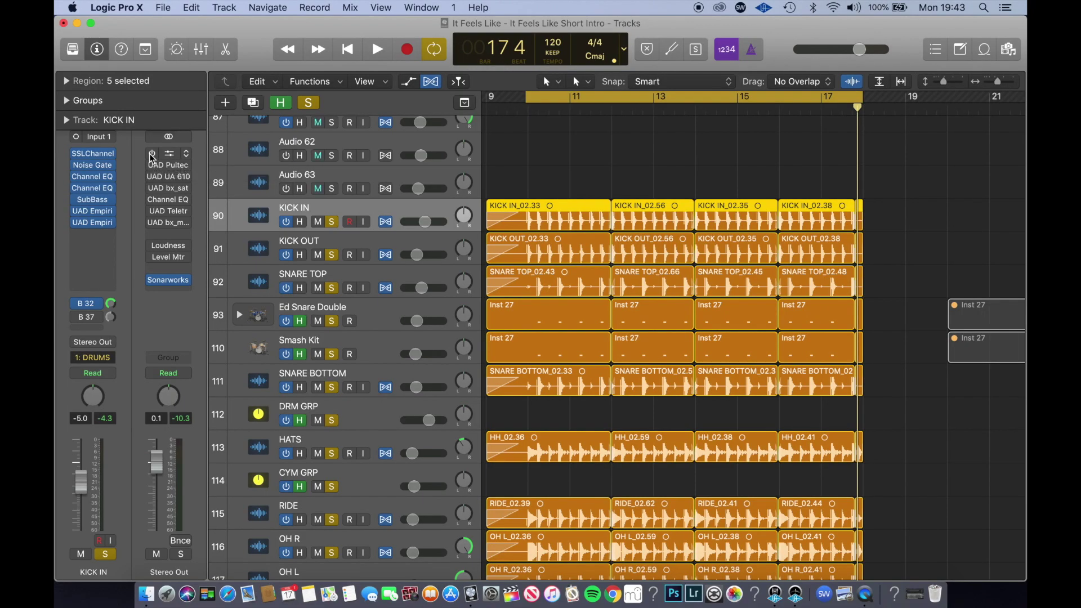
# - Play the soloed drum tracks with the Channel EQ and UAD effects on Stereo Out bypassed
pyautogui.press('space')
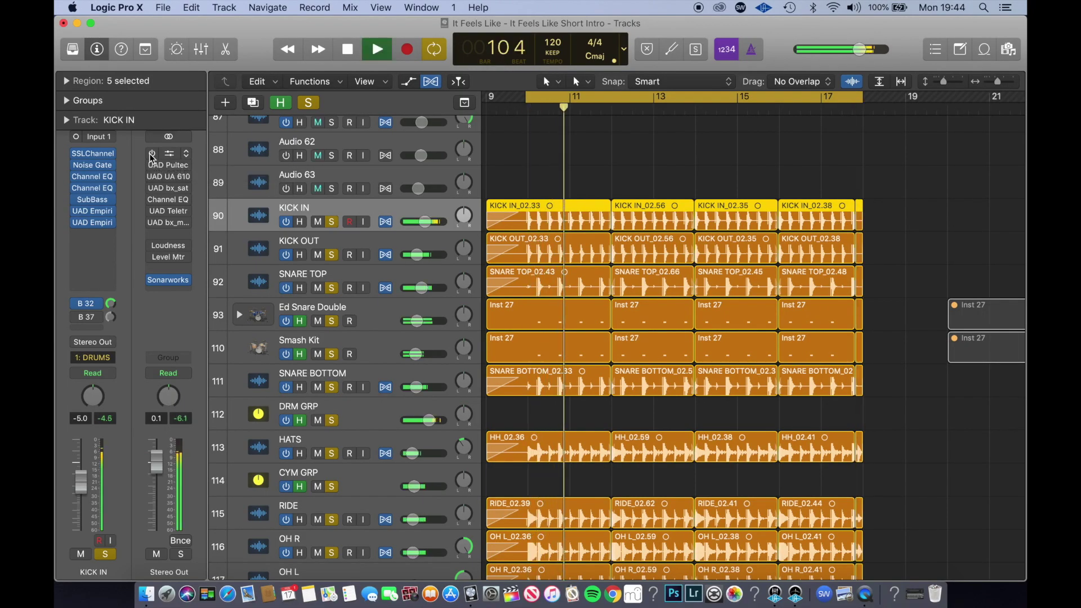